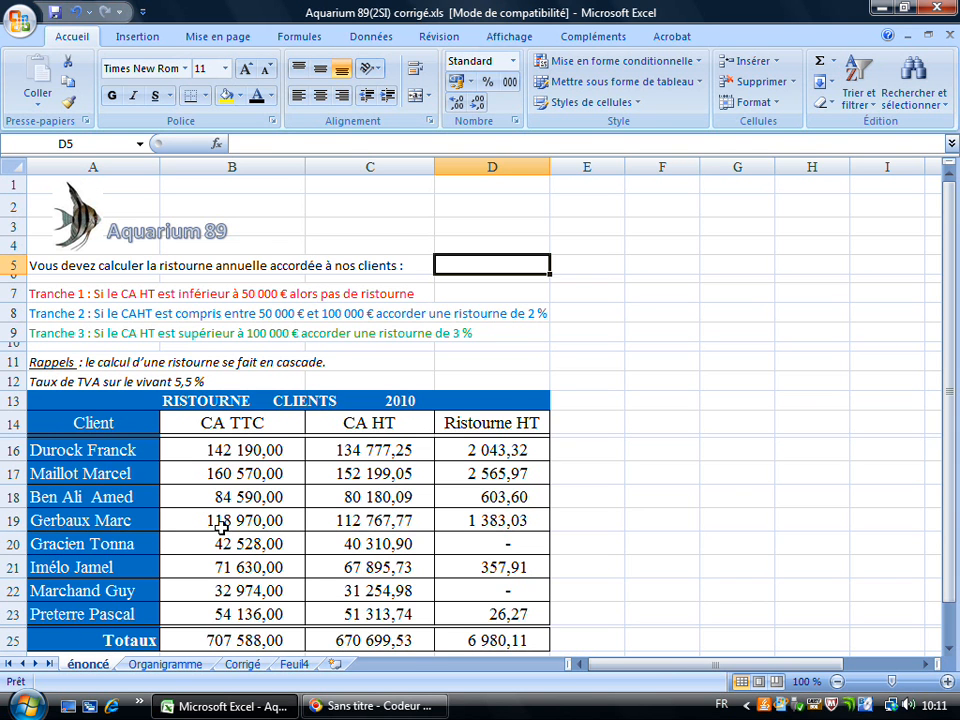
Clear the CA HT and Ristourne HT amounts of all clients, cells C16:C23 and D16:D23, keeping the totals row
{"action": "left_click_drag", "start_coordinate": [373, 450], "coordinate": [388, 620]}
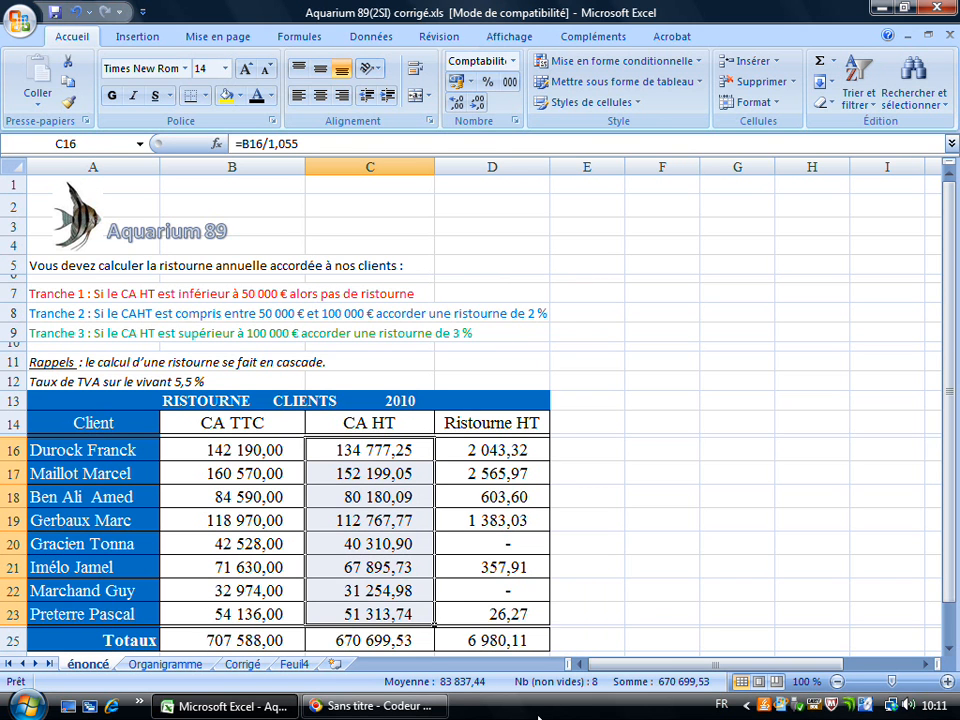
{"action": "key", "text": "Delete"}
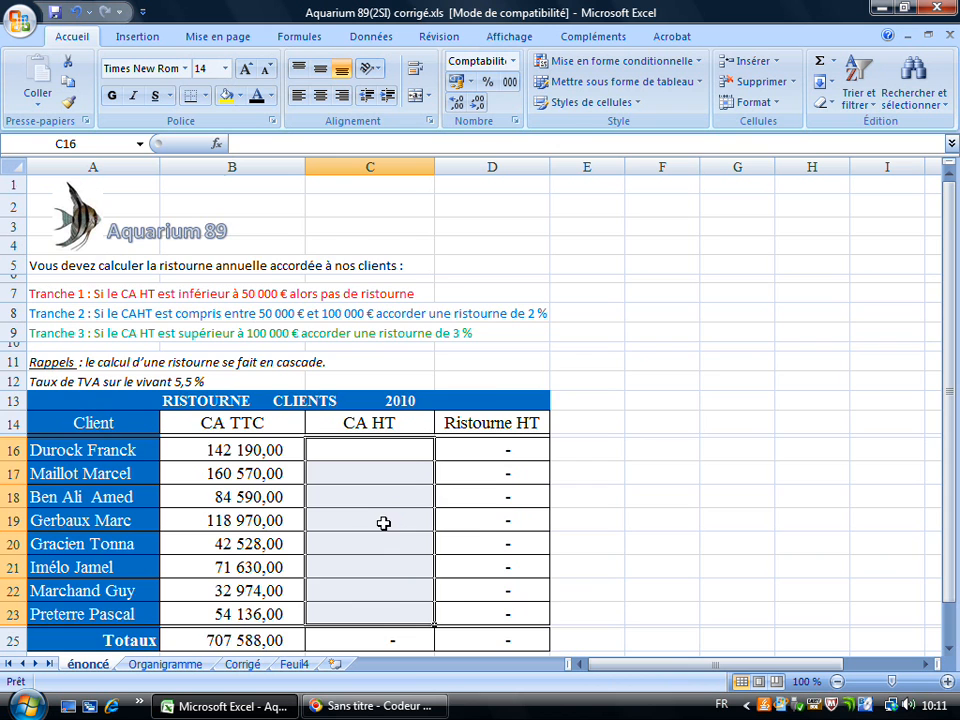
{"action": "left_click", "coordinate": [356, 449]}
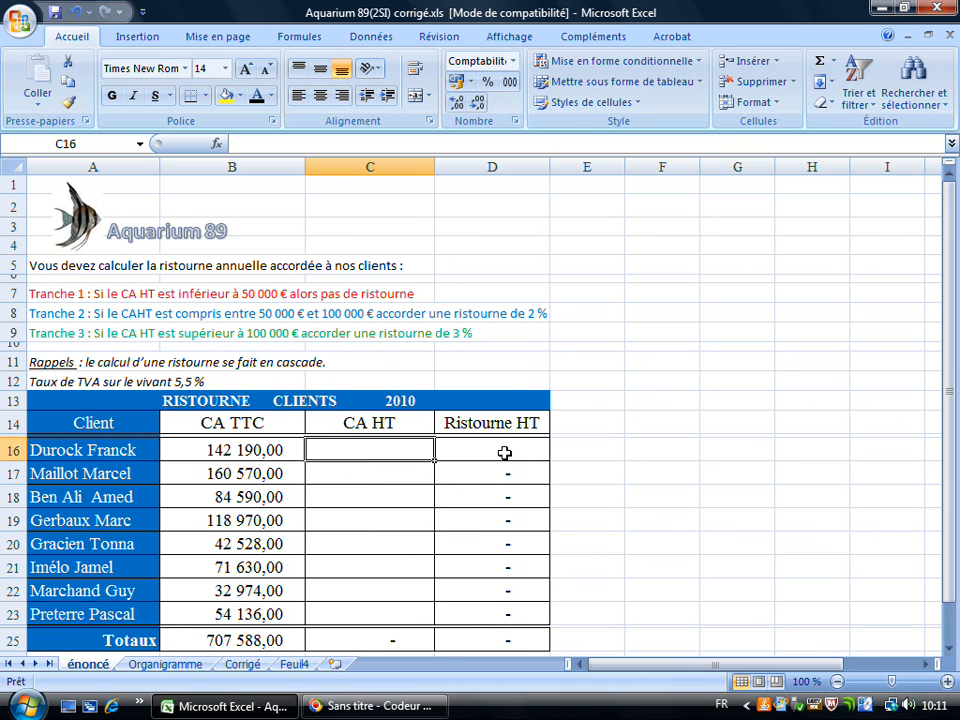
{"action": "left_click_drag", "start_coordinate": [504, 453], "coordinate": [506, 612]}
{"action": "key", "text": "Delete"}
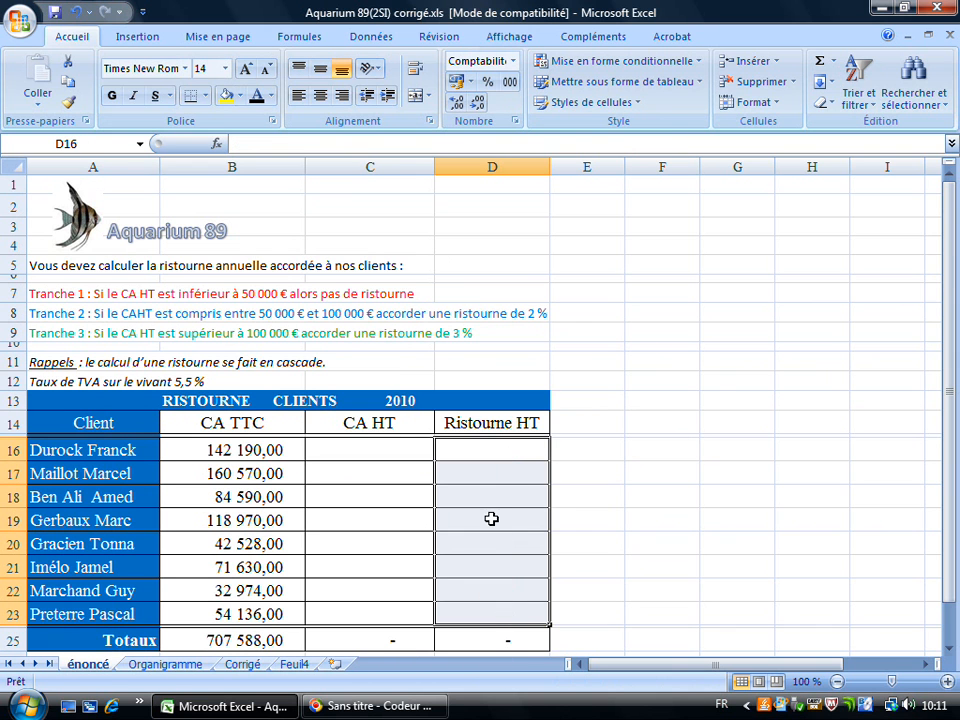
{"action": "left_click", "coordinate": [440, 362]}
{"action": "scroll", "coordinate": [450, 410], "scroll_direction": "down", "scroll_amount": 1}
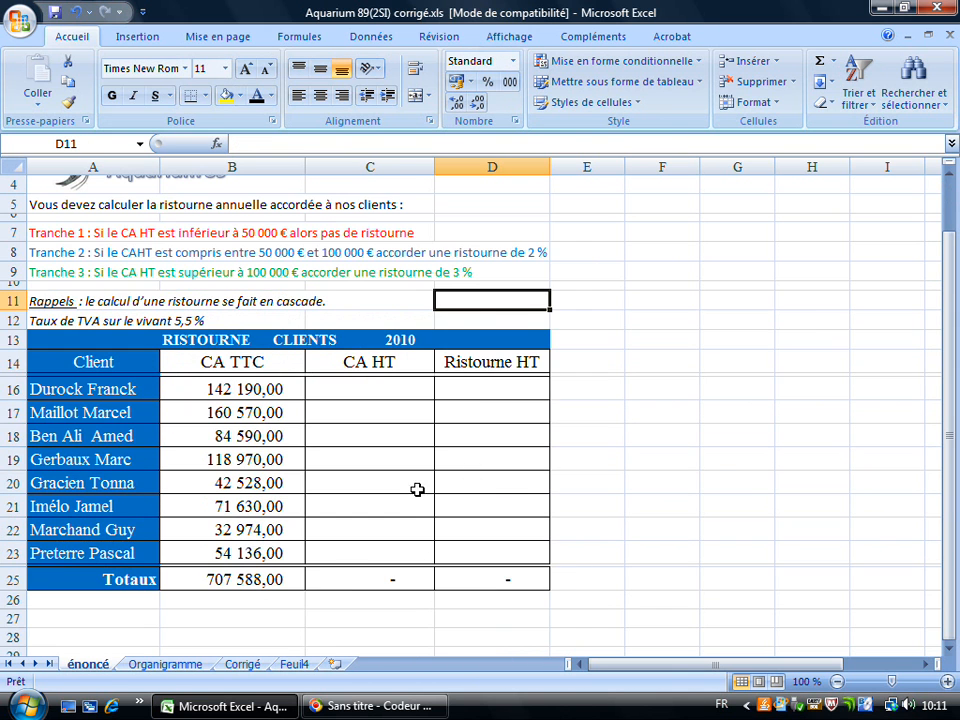
{"action": "scroll", "coordinate": [243, 640], "scroll_direction": "up", "scroll_amount": 1}
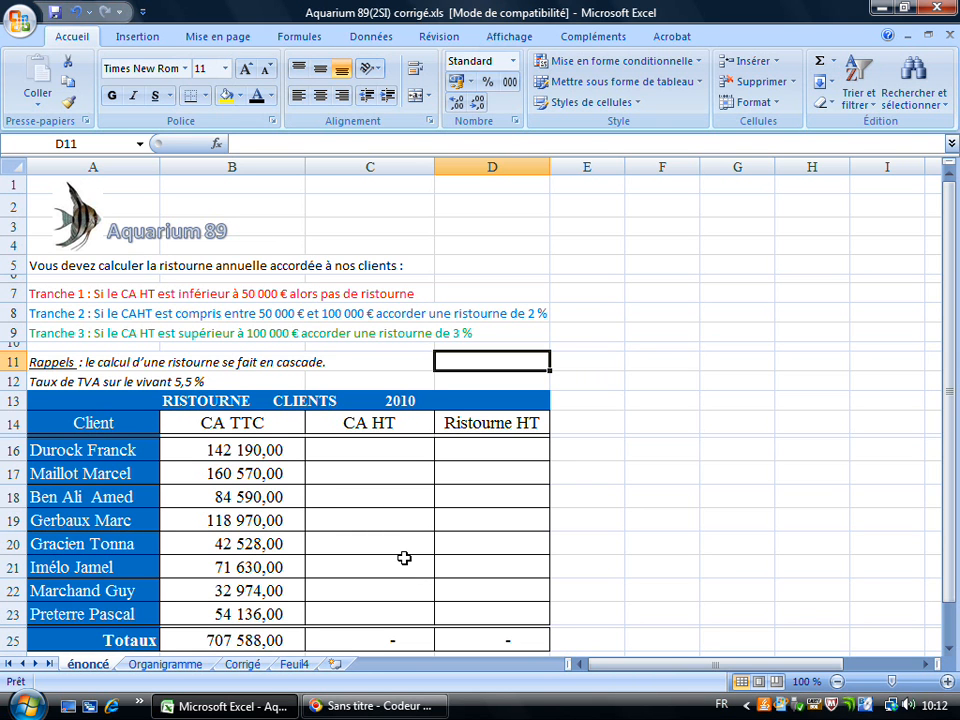
On the Organigramme sheet, reveal the hidden text "CA HT" in the starting rectangle by colouring it black
{"action": "left_click", "coordinate": [166, 665]}
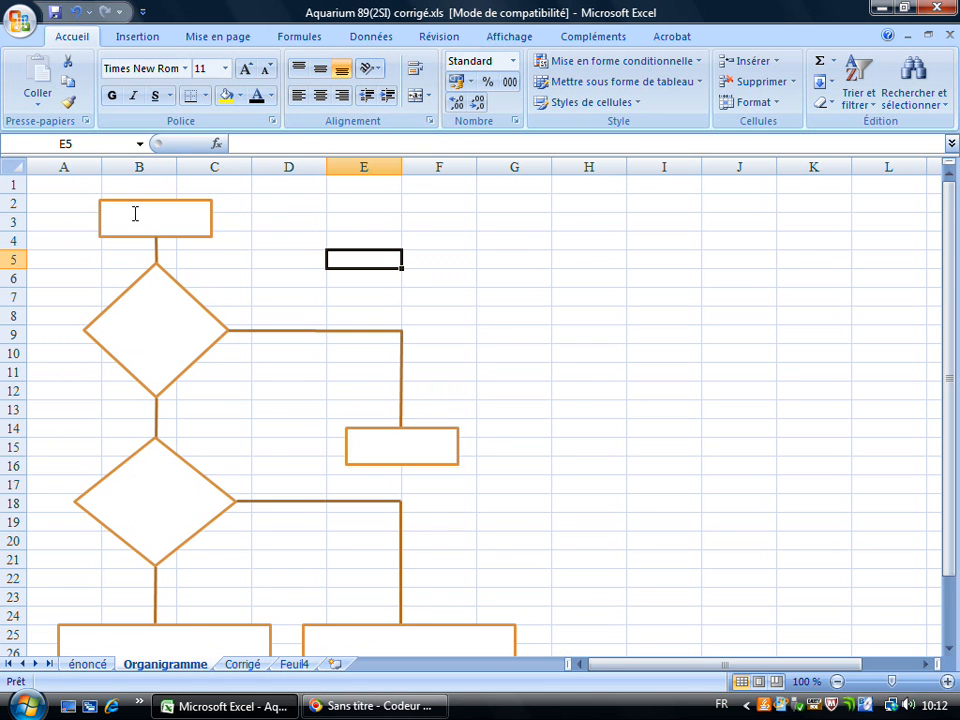
{"action": "left_click_drag", "start_coordinate": [135, 214], "coordinate": [193, 218]}
{"action": "key", "text": "ctrl+c"}
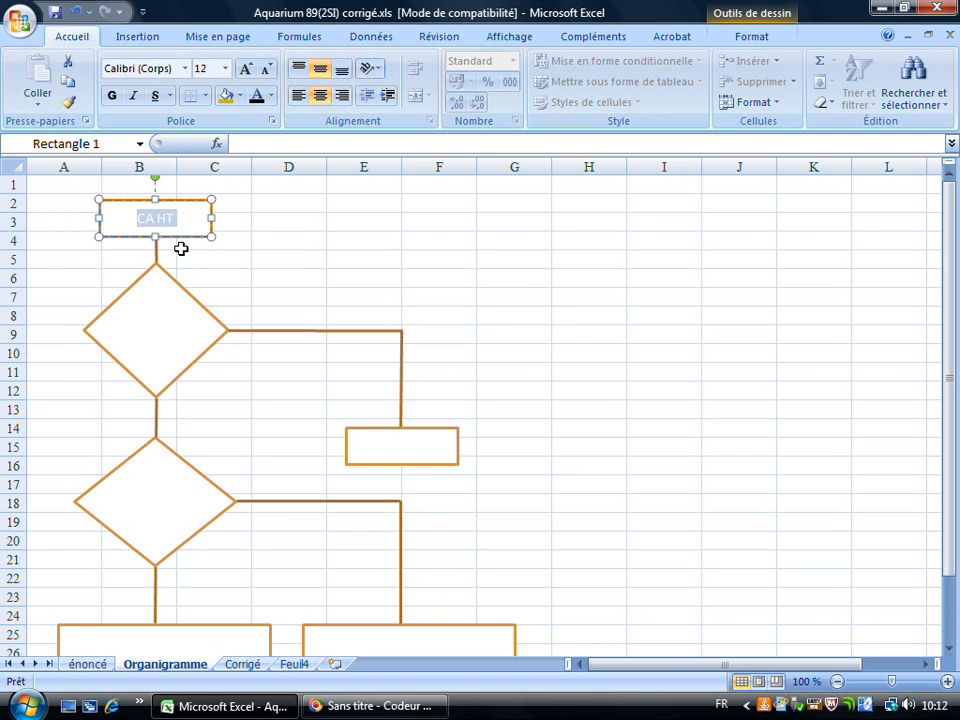
{"action": "left_click", "coordinate": [256, 96]}
Reveal the first decision diamond's text "CA HT < 50 000 € ?" by colouring it red
{"action": "left_click", "coordinate": [146, 296]}
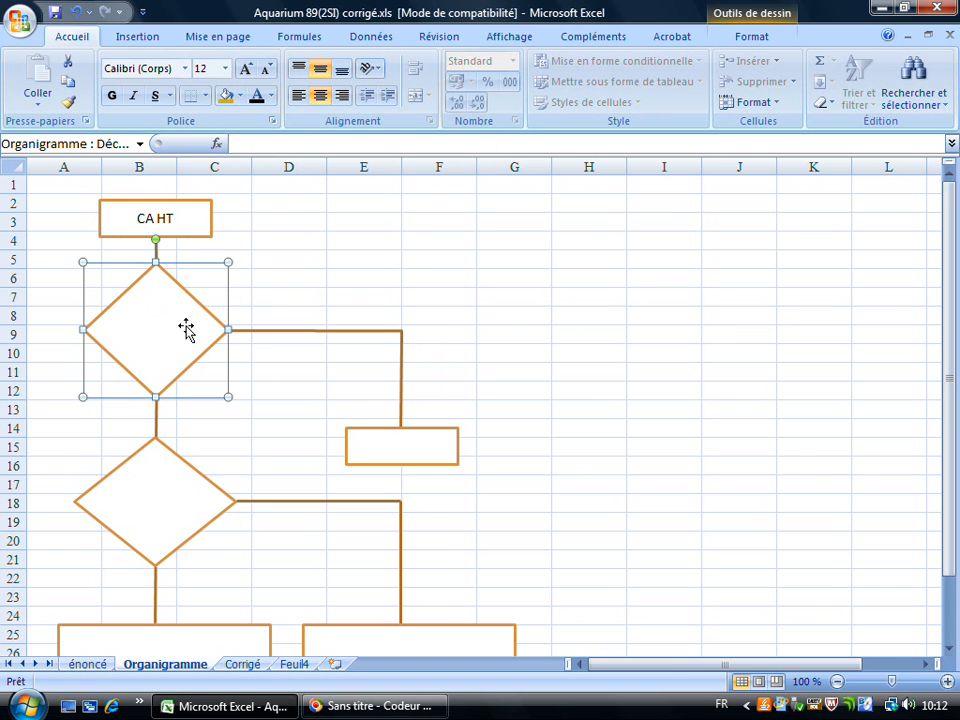
{"action": "left_click", "coordinate": [159, 345]}
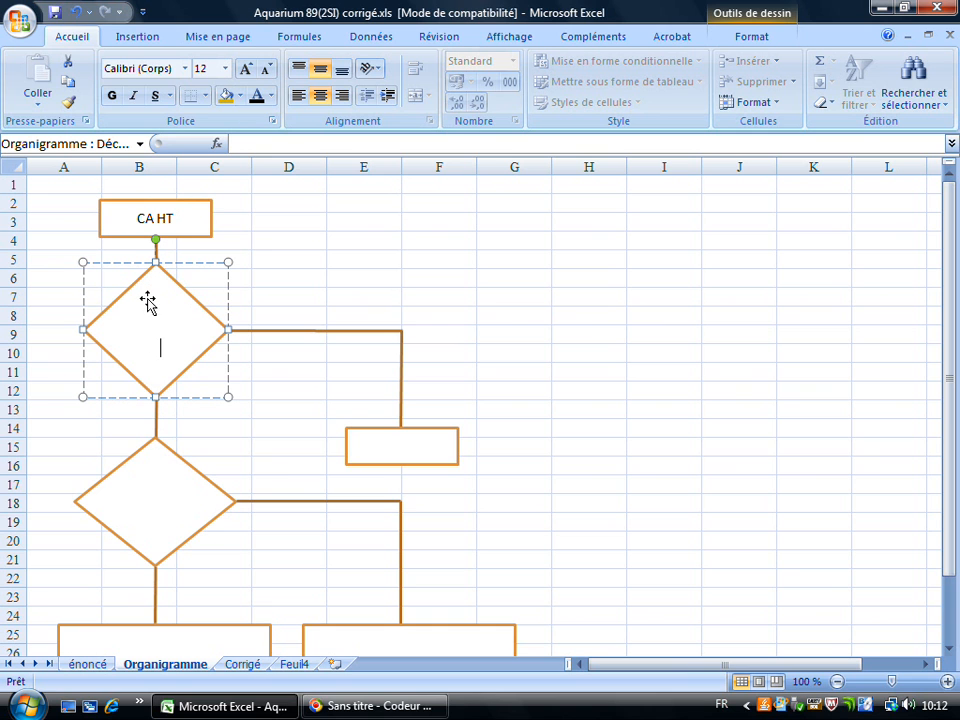
{"action": "key", "text": "ctrl+v"}
{"action": "type", "text": "CA HT < 50 000 € ?"}
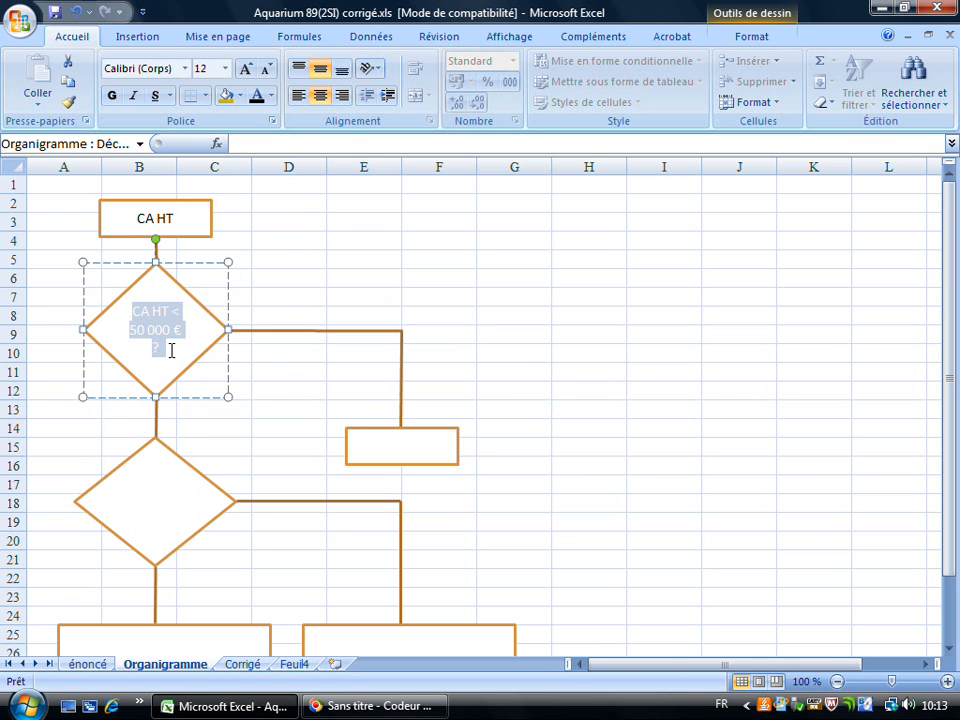
{"action": "left_click", "coordinate": [271, 95]}
{"action": "left_click", "coordinate": [271, 259]}
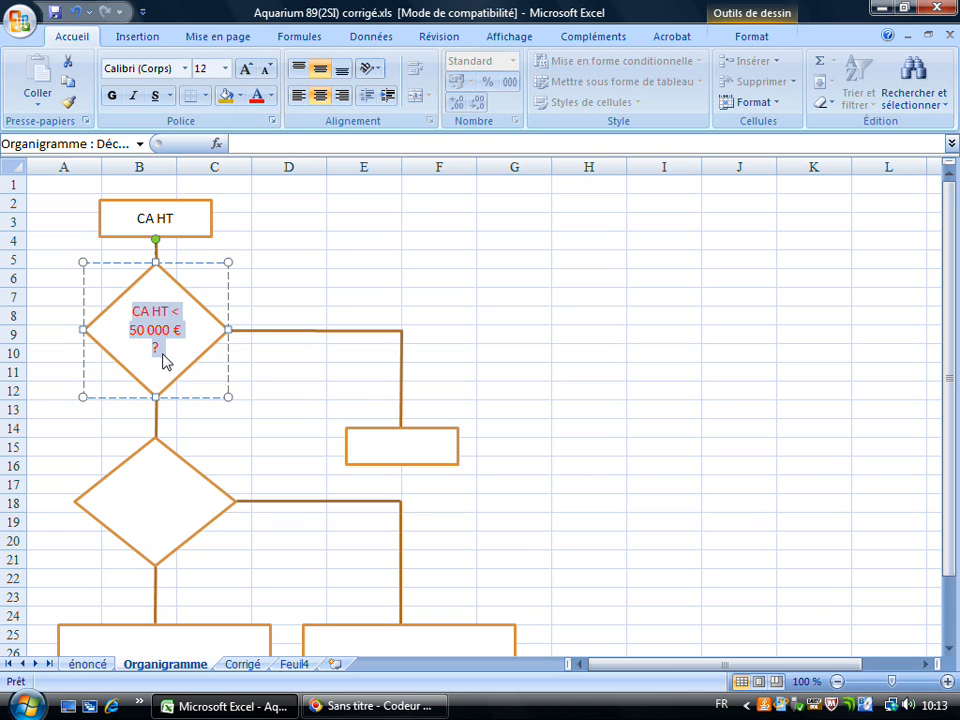
Colour the OUI label in D8 black and the "0.00 €" text in that branch's result rectangle red
{"action": "left_click", "coordinate": [302, 313]}
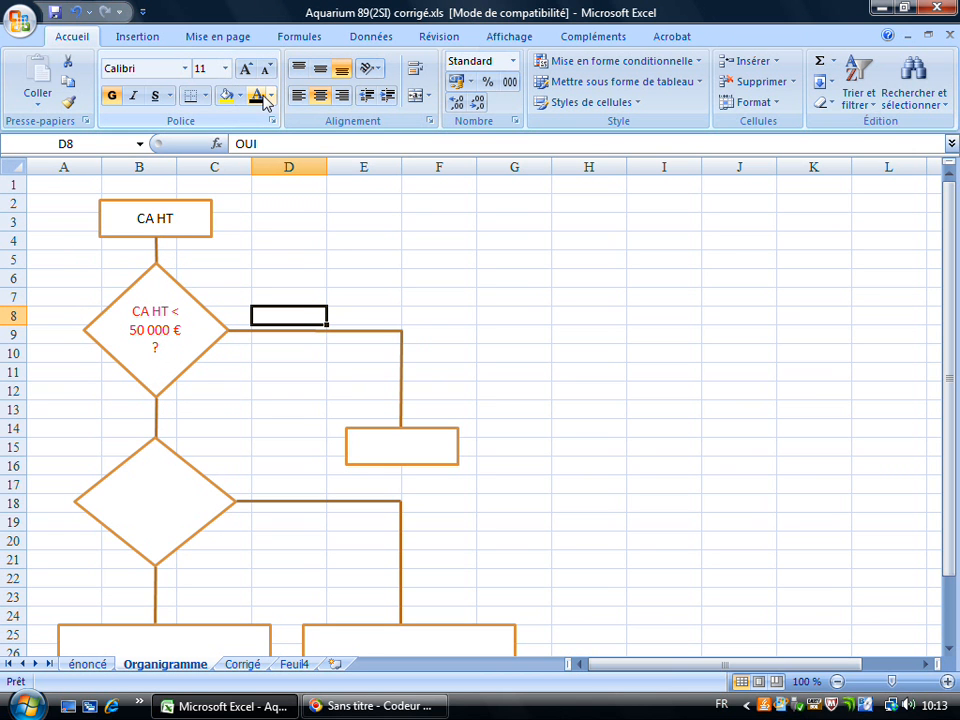
{"action": "left_click", "coordinate": [385, 447]}
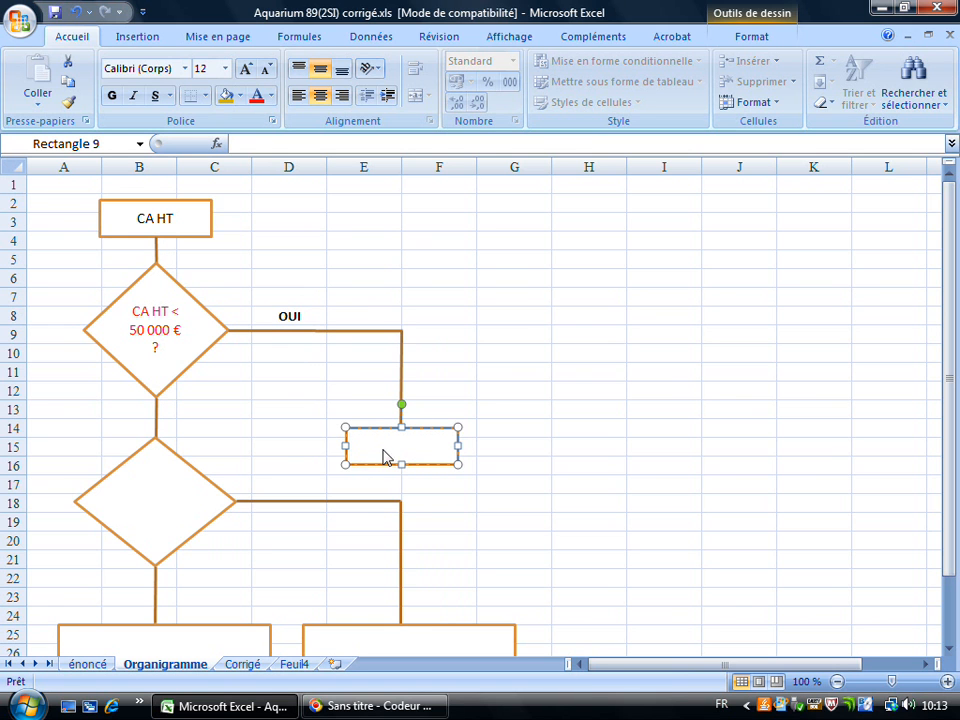
{"action": "left_click_drag", "start_coordinate": [385, 444], "coordinate": [439, 444]}
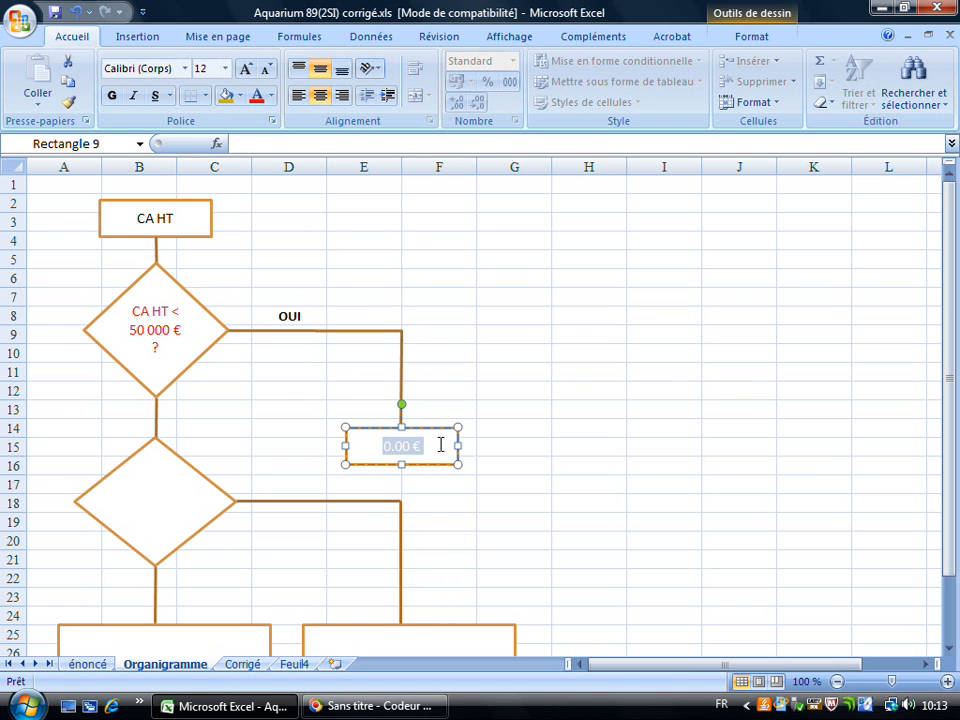
{"action": "left_click", "coordinate": [258, 100]}
Reveal the second decision diamond's text "CA HT > 100 000 € ?" by colouring it green
{"action": "scroll", "coordinate": [332, 429], "scroll_direction": "down", "scroll_amount": 2}
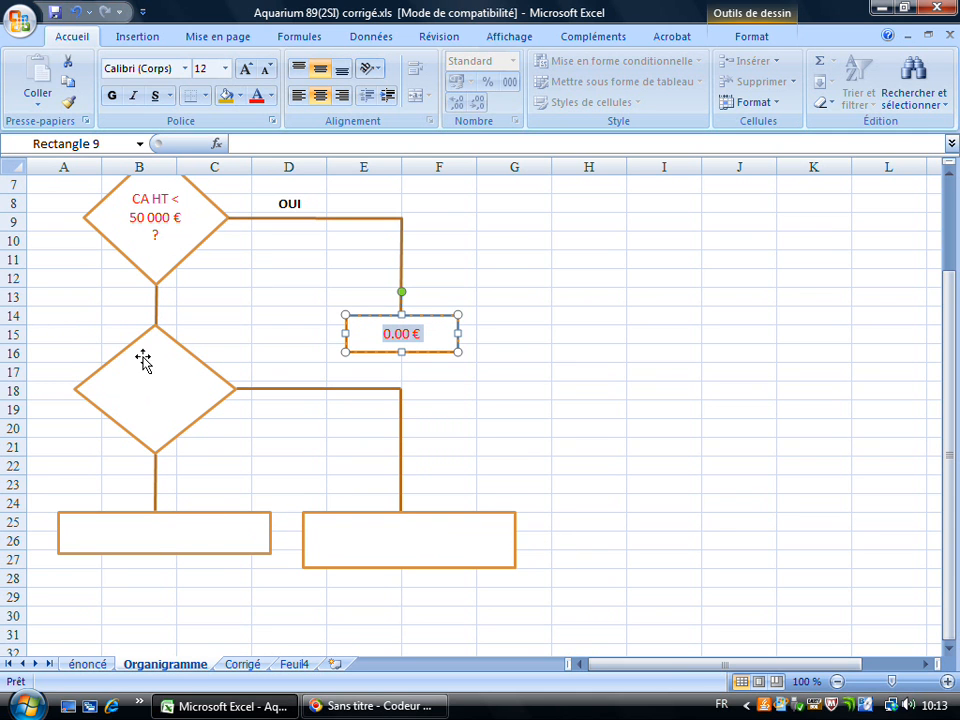
{"action": "left_click_drag", "start_coordinate": [148, 363], "coordinate": [192, 411]}
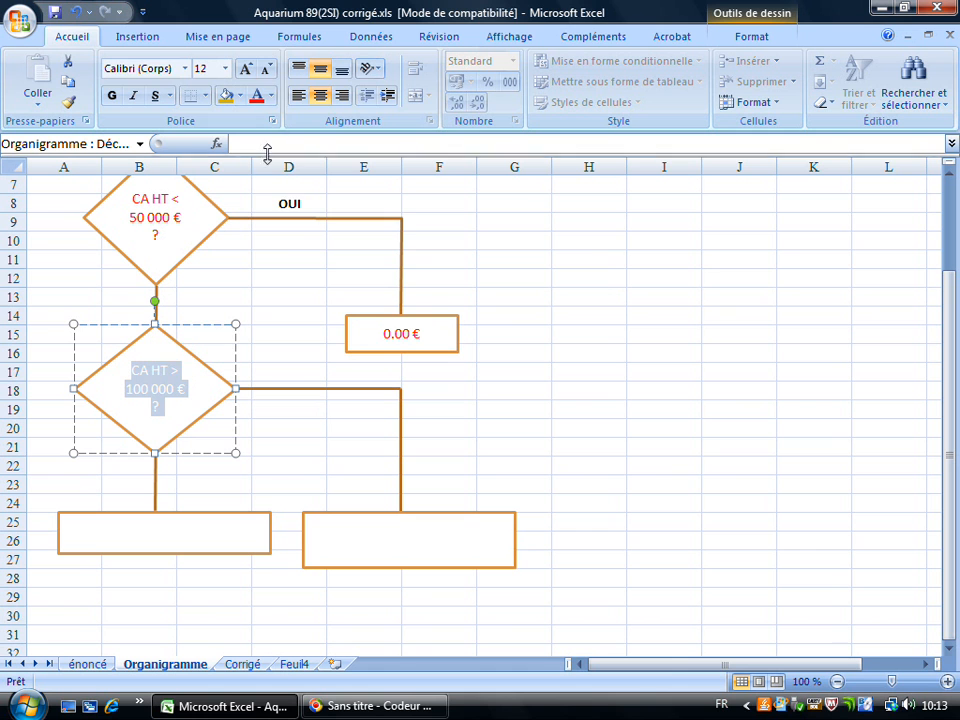
{"action": "left_click", "coordinate": [271, 95]}
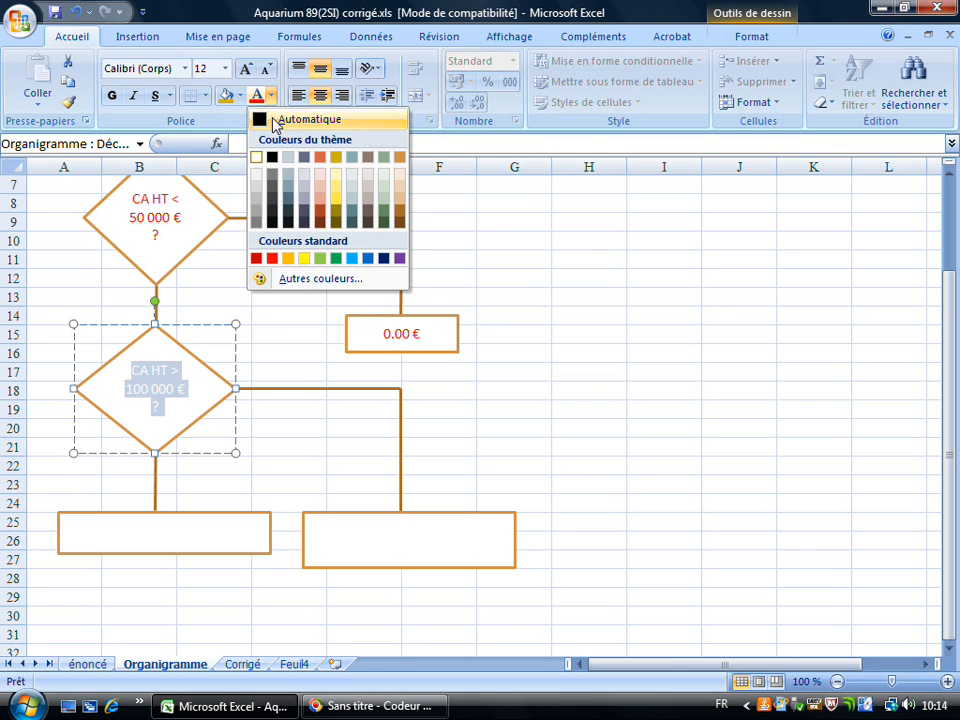
{"action": "left_click", "coordinate": [335, 260]}
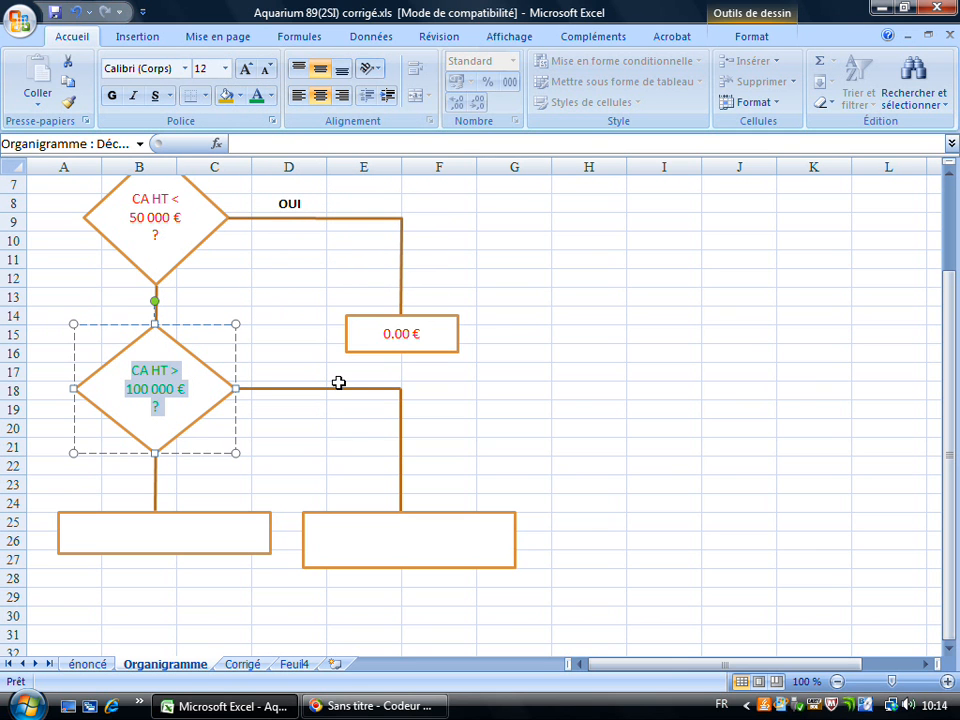
Colour the OUI label in D17 black and the calculation text in that branch's result rectangle green
{"action": "left_click", "coordinate": [298, 370]}
{"action": "left_click", "coordinate": [256, 96]}
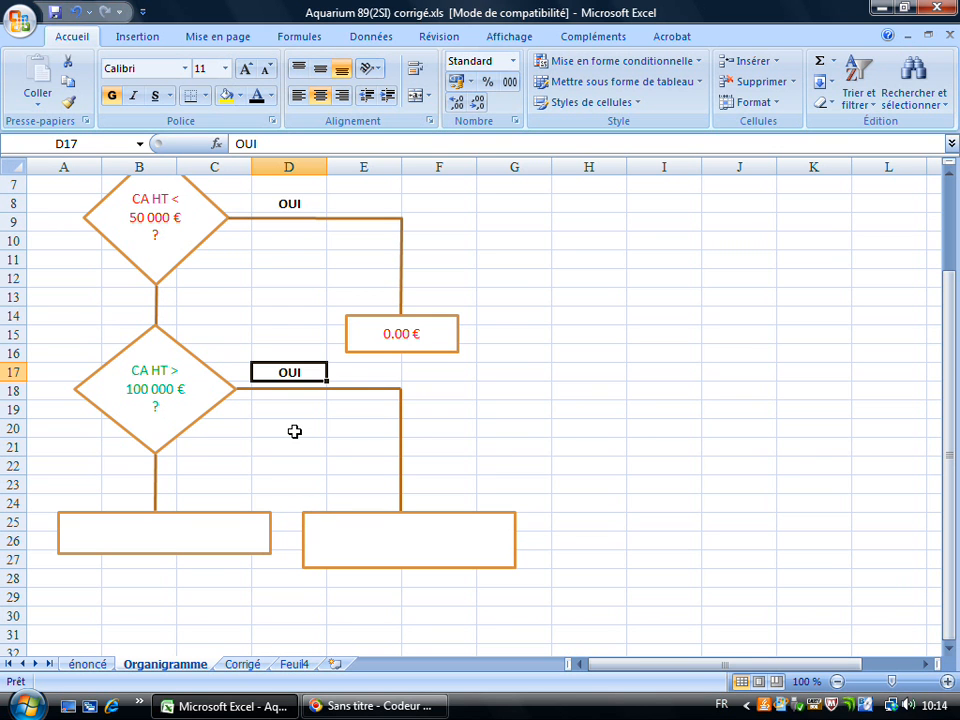
{"action": "left_click", "coordinate": [347, 526]}
{"action": "left_click_drag", "start_coordinate": [347, 526], "coordinate": [475, 550]}
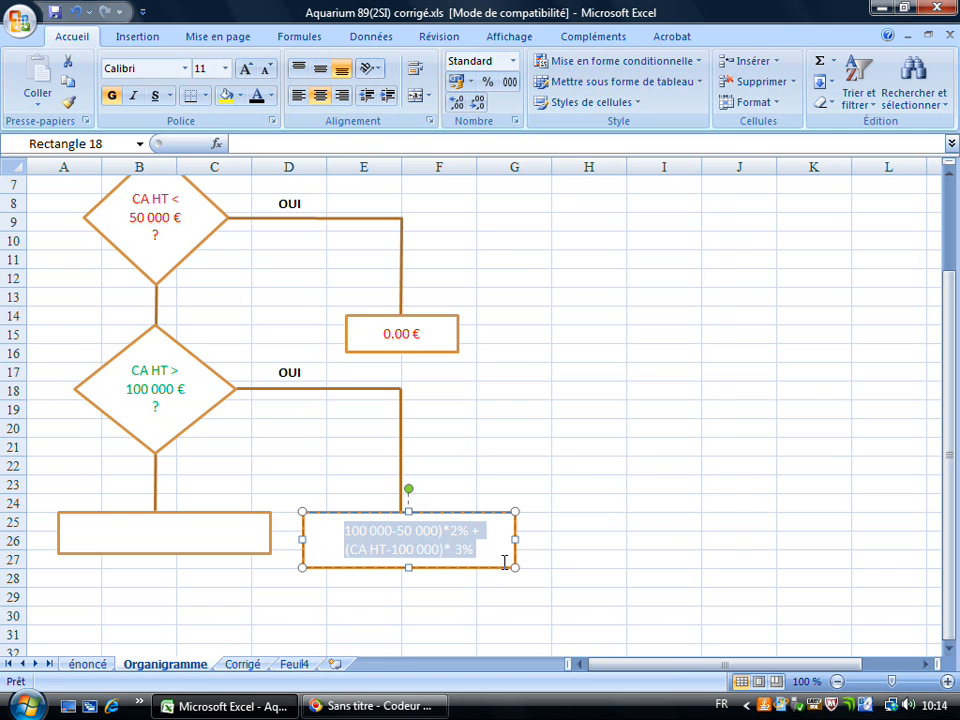
{"action": "left_click", "coordinate": [256, 95]}
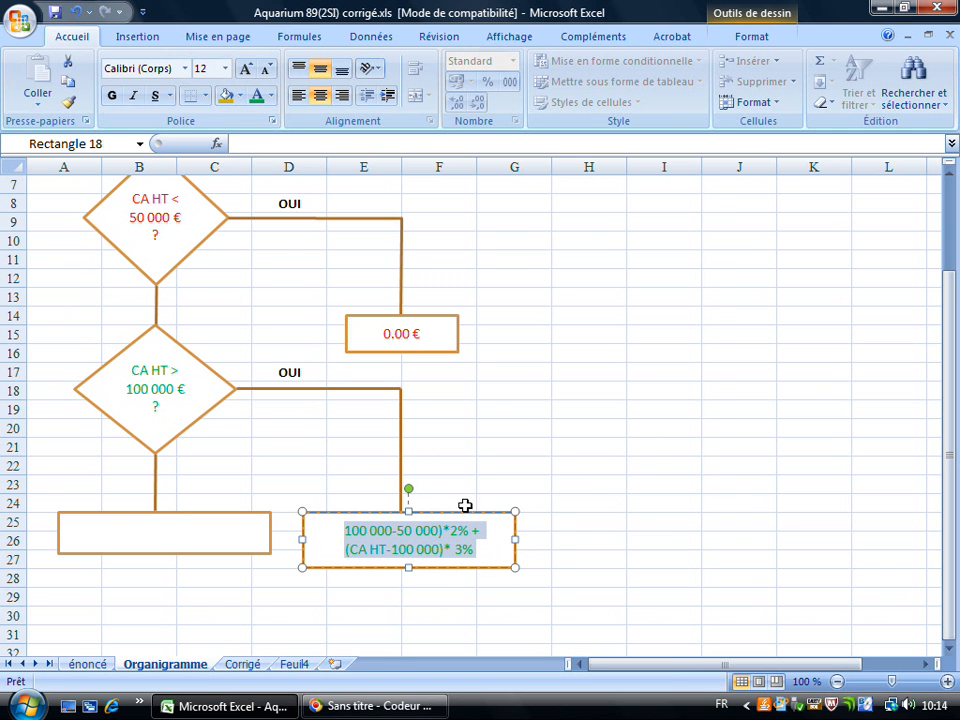
{"action": "left_click", "coordinate": [343, 467]}
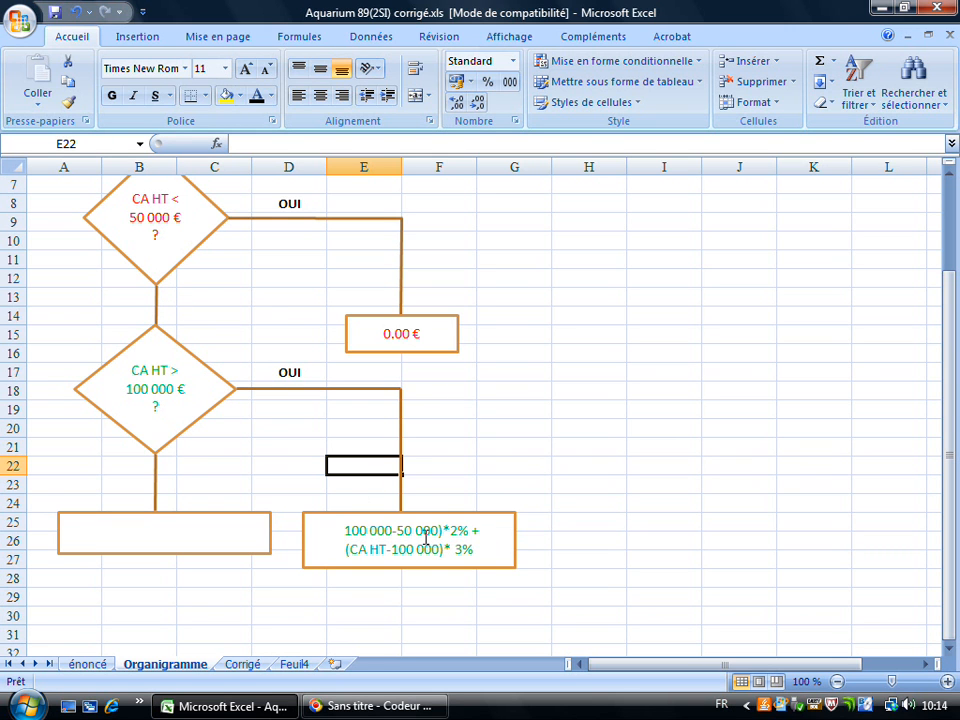
{"action": "left_click", "coordinate": [89, 665]}
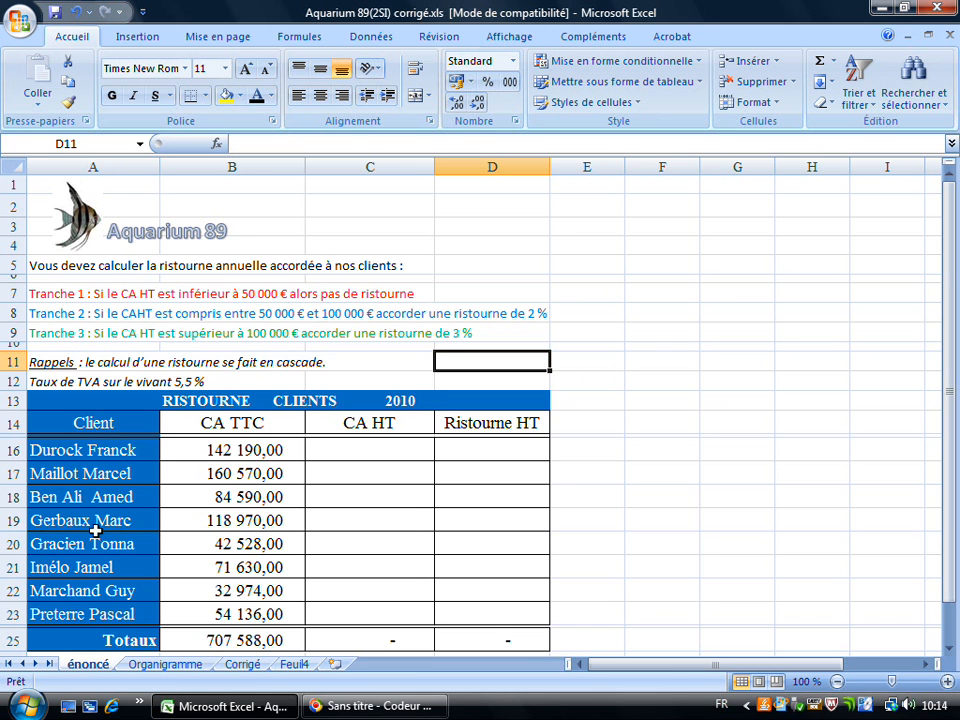
{"action": "left_click", "coordinate": [147, 666]}
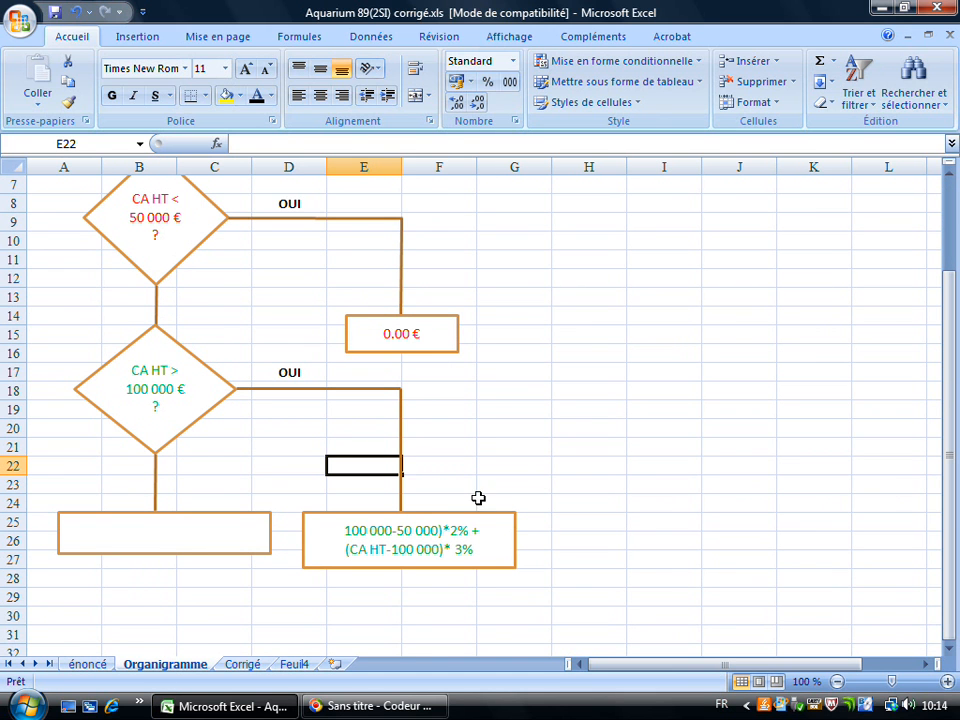
{"action": "left_click", "coordinate": [346, 530]}
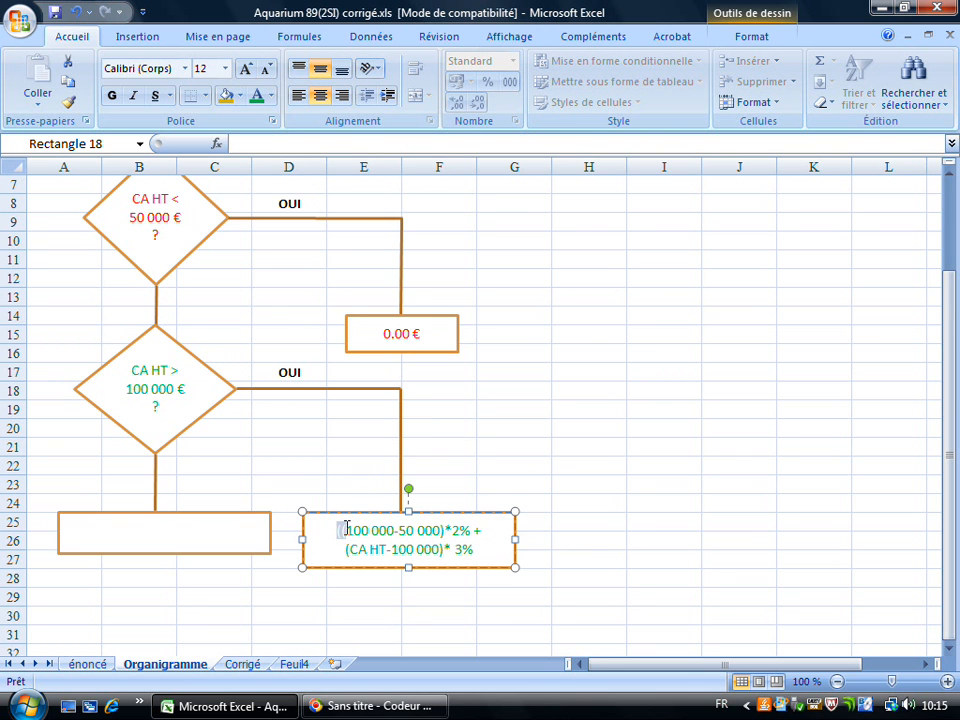
{"action": "double_click", "coordinate": [352, 531]}
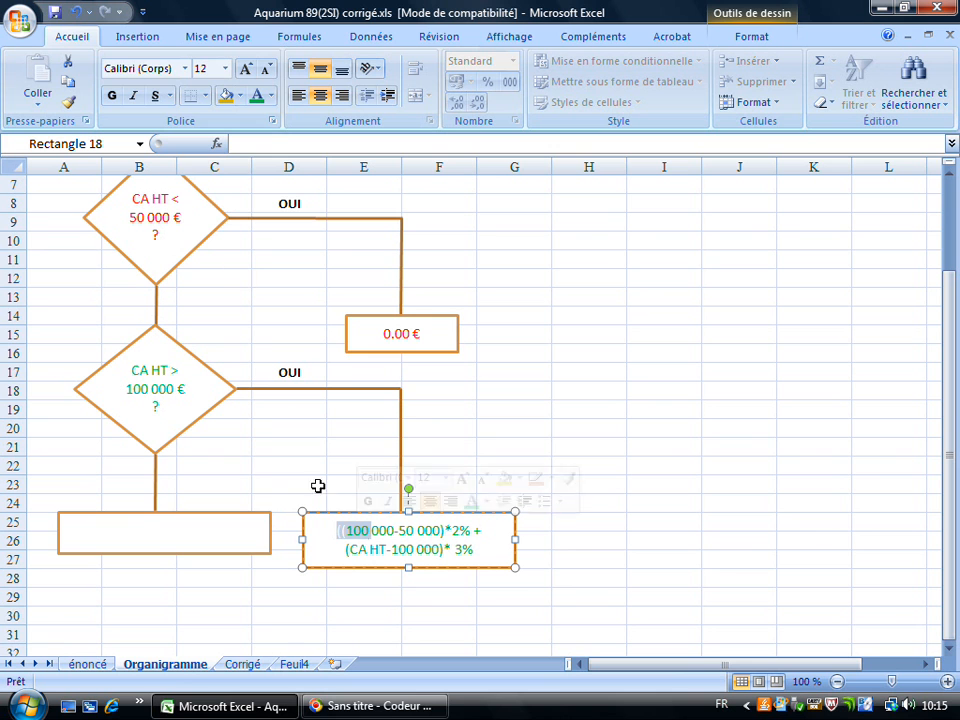
{"action": "left_click", "coordinate": [354, 531]}
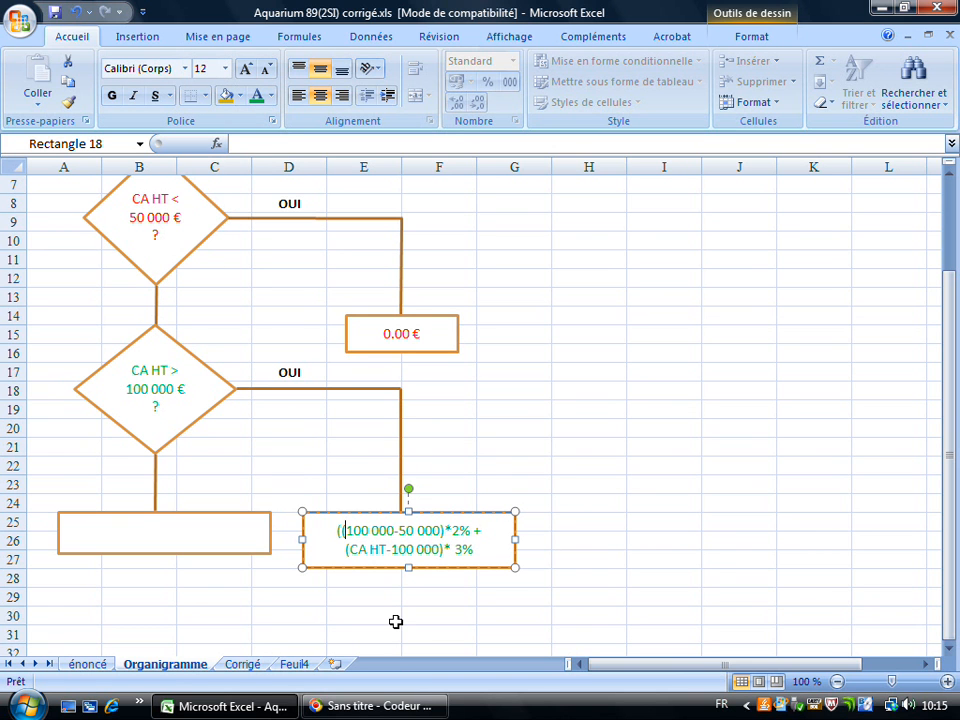
{"action": "key", "text": "BackSpace"}
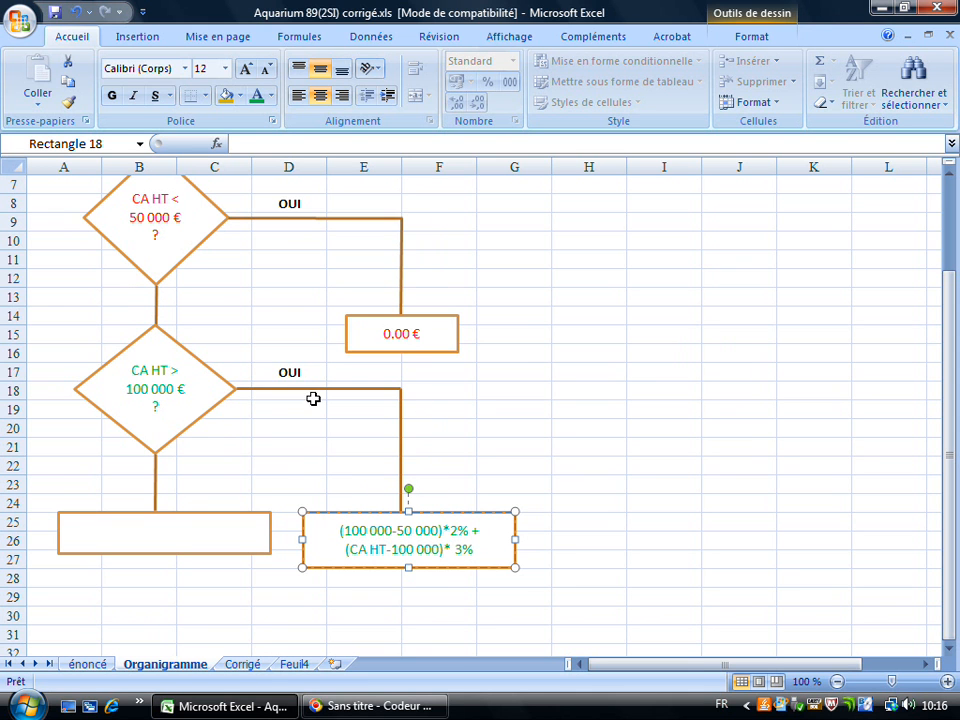
Colour the NON labels in B13 and B22, beneath the two decision diamonds, black
{"action": "left_click", "coordinate": [121, 290]}
{"action": "left_click", "coordinate": [256, 97]}
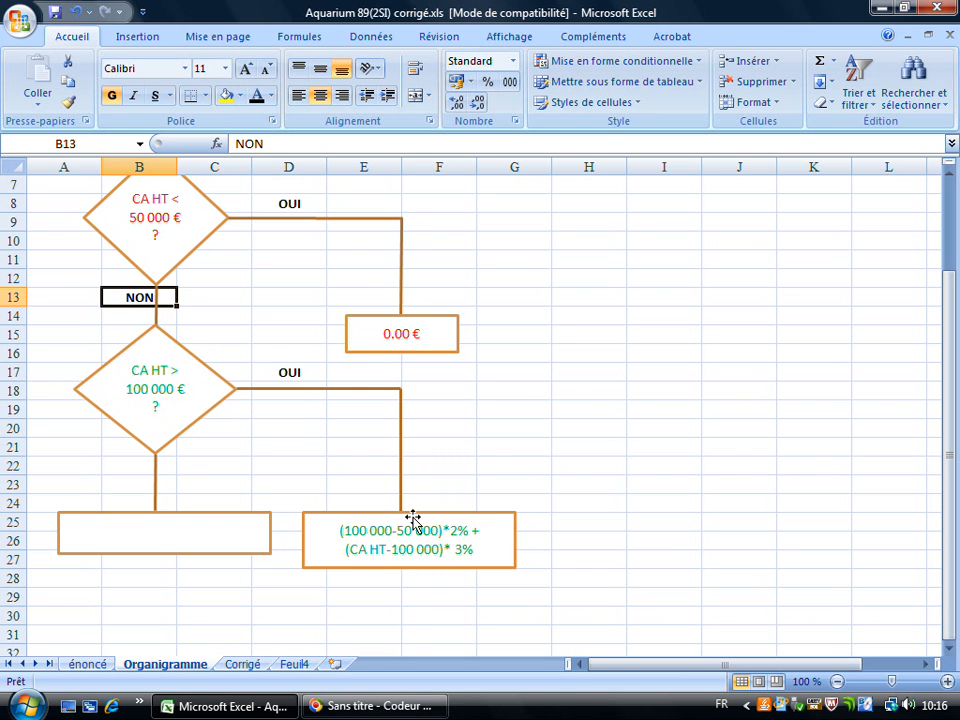
{"action": "left_click", "coordinate": [121, 464]}
{"action": "left_click", "coordinate": [256, 97]}
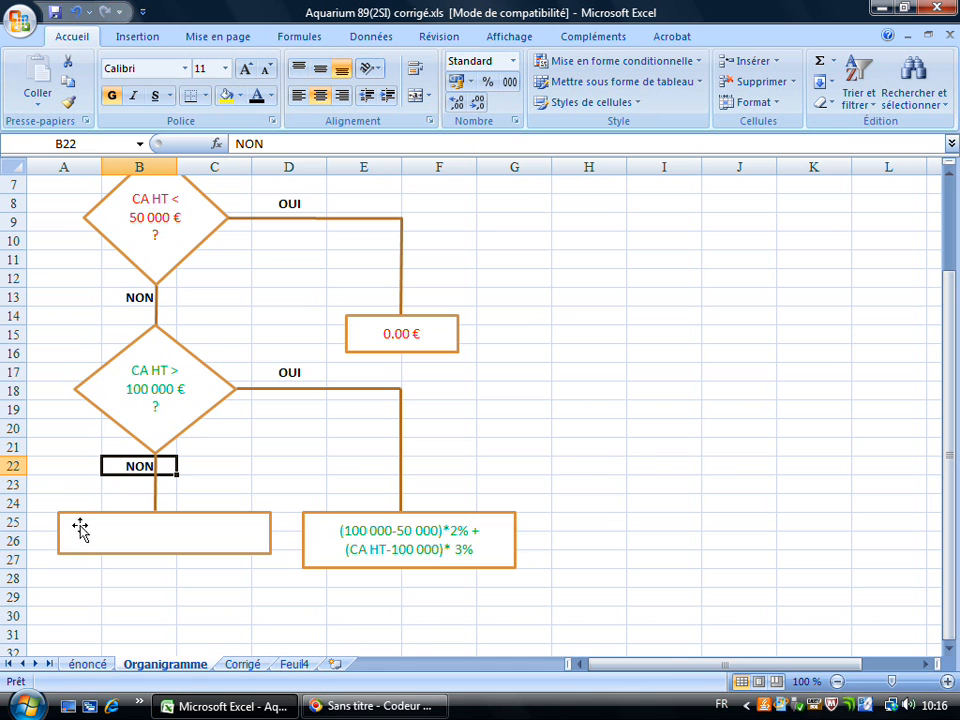
Reveal the text "(CA HT -50 000)*2%" in the last NON branch's result rectangle by colouring it blue
{"action": "left_click_drag", "start_coordinate": [104, 531], "coordinate": [237, 552]}
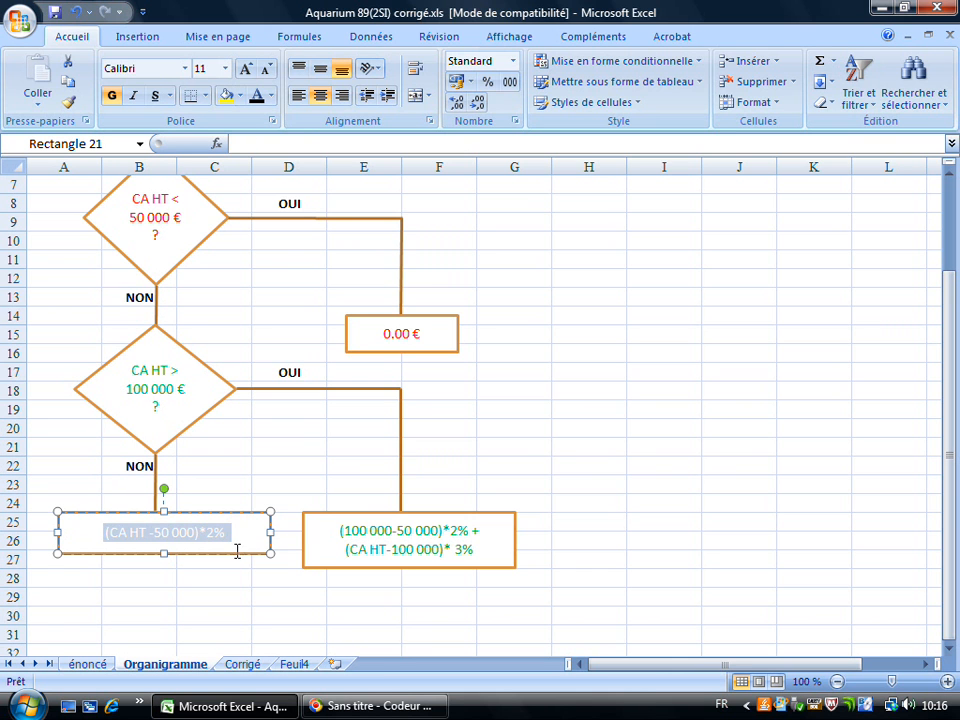
{"action": "left_click", "coordinate": [271, 96]}
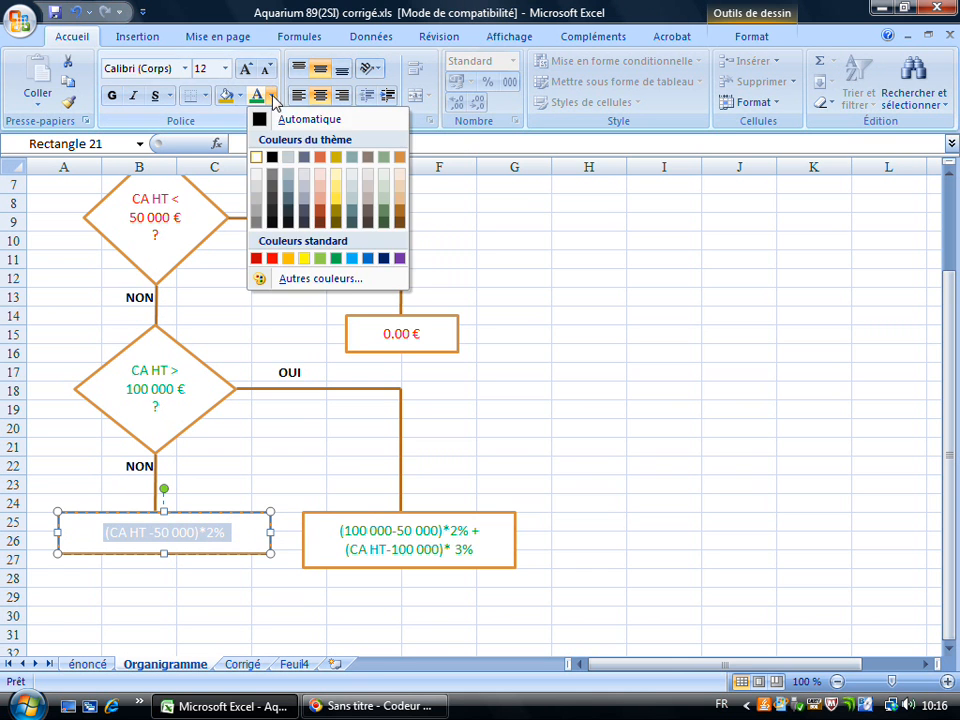
{"action": "left_click", "coordinate": [368, 258]}
{"action": "left_click", "coordinate": [128, 573]}
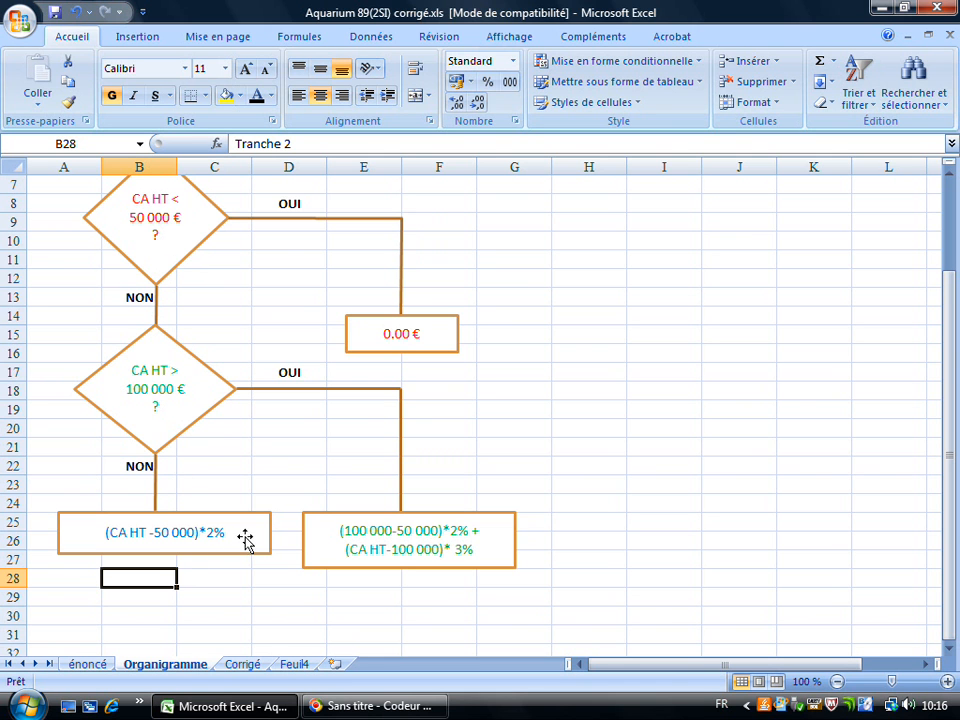
{"action": "scroll", "coordinate": [272, 558], "scroll_direction": "up", "scroll_amount": 2}
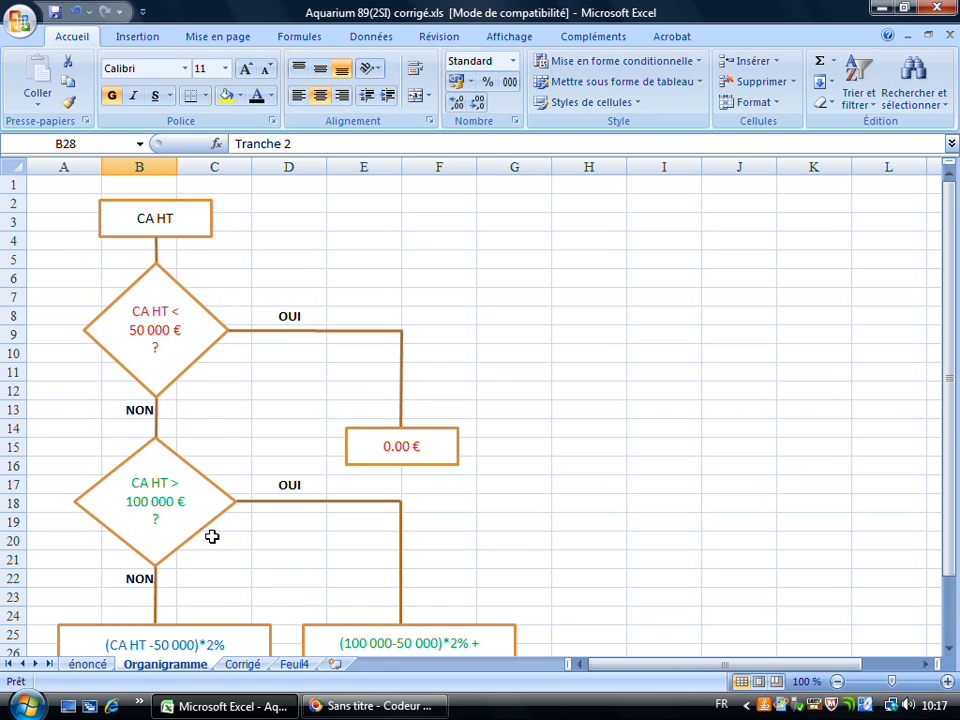
Review the lower part of the flowchart, and inspect the CA HT formulas in C10:C17 on the Corrigé sheet
{"action": "scroll", "coordinate": [214, 538], "scroll_direction": "down", "scroll_amount": 1}
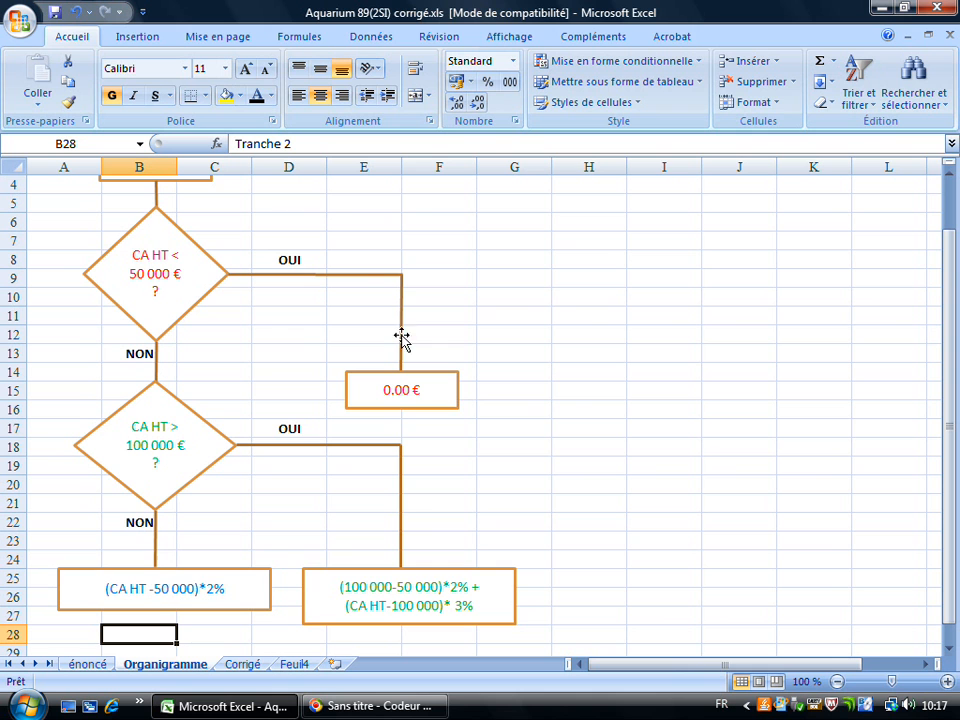
{"action": "left_click", "coordinate": [258, 666]}
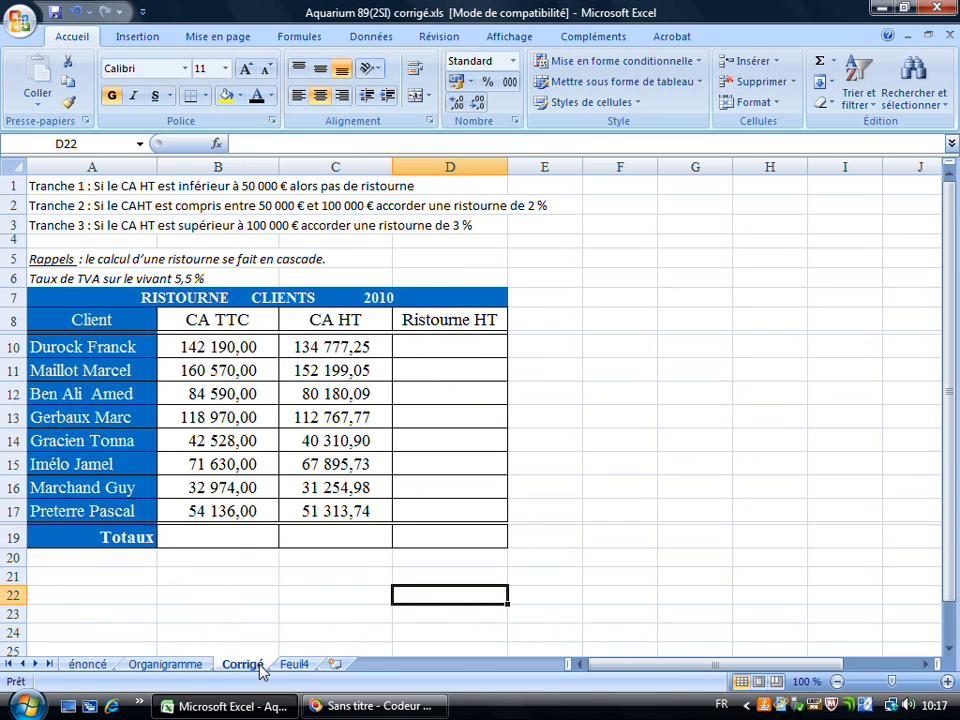
{"action": "left_click_drag", "start_coordinate": [319, 345], "coordinate": [330, 509]}
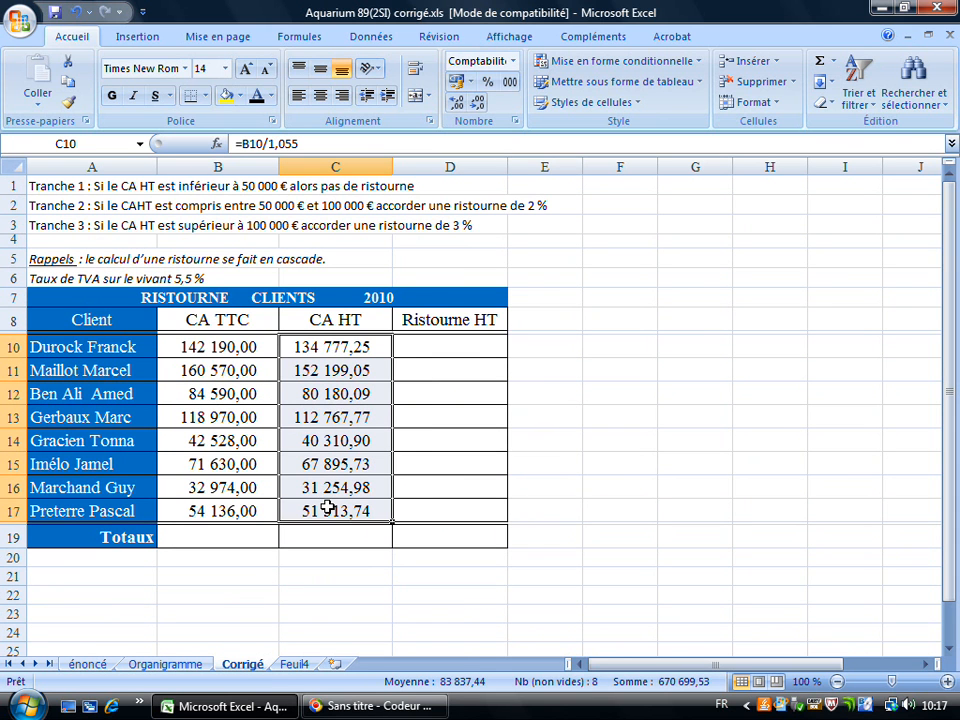
{"action": "left_click", "coordinate": [318, 340]}
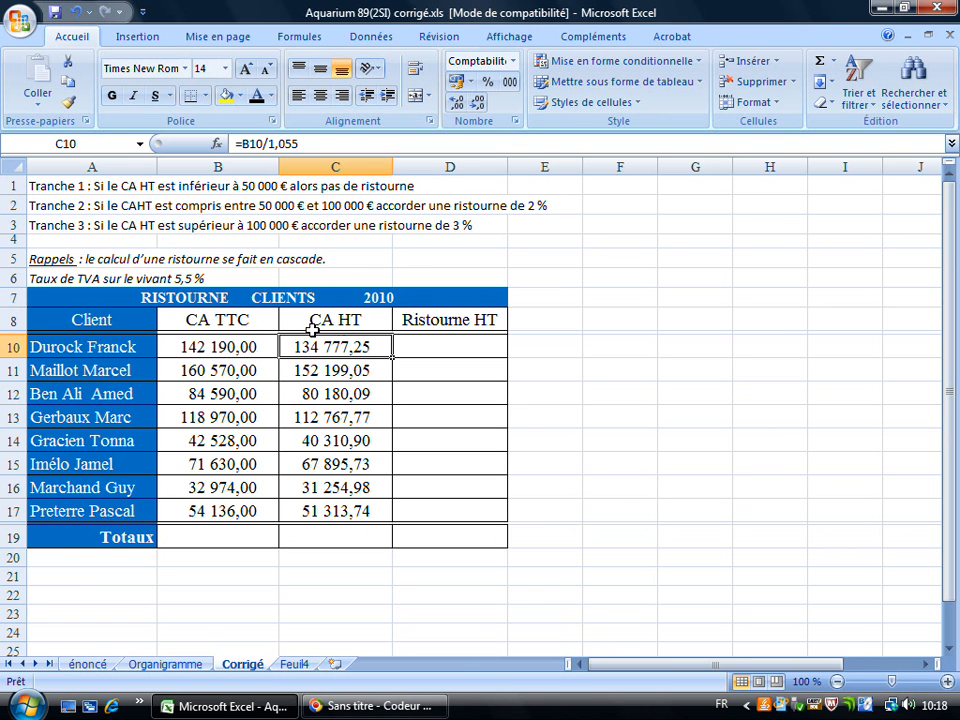
Begin the Ristourne HT formula in D10 of the Corrigé sheet with the first-tier test "=si(C10<50000;0;"
{"action": "left_click", "coordinate": [482, 344]}
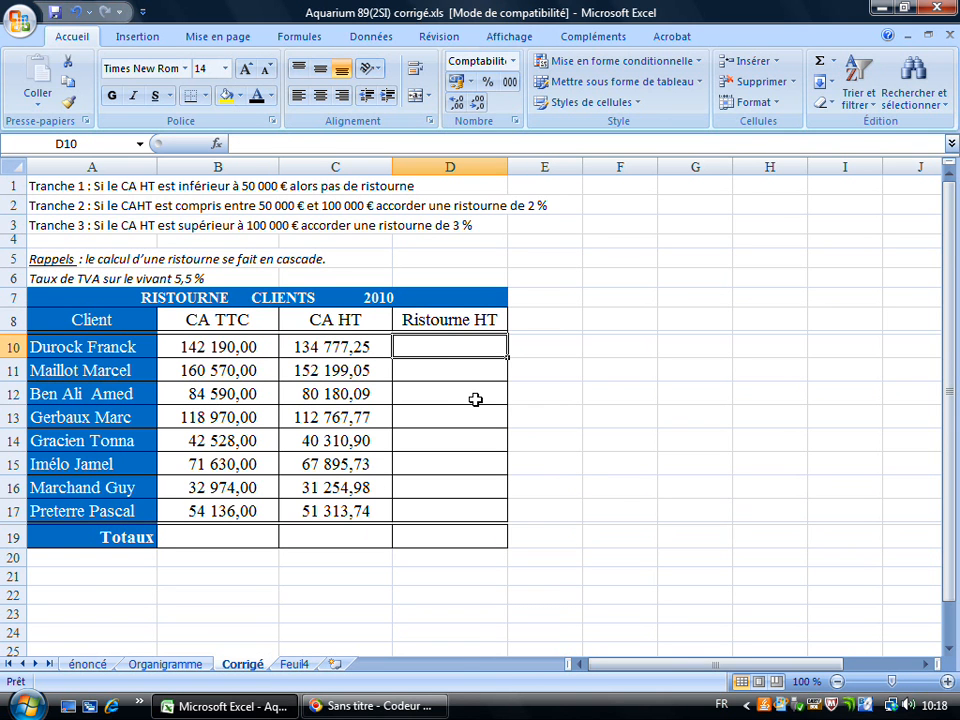
{"action": "type", "text": "="}
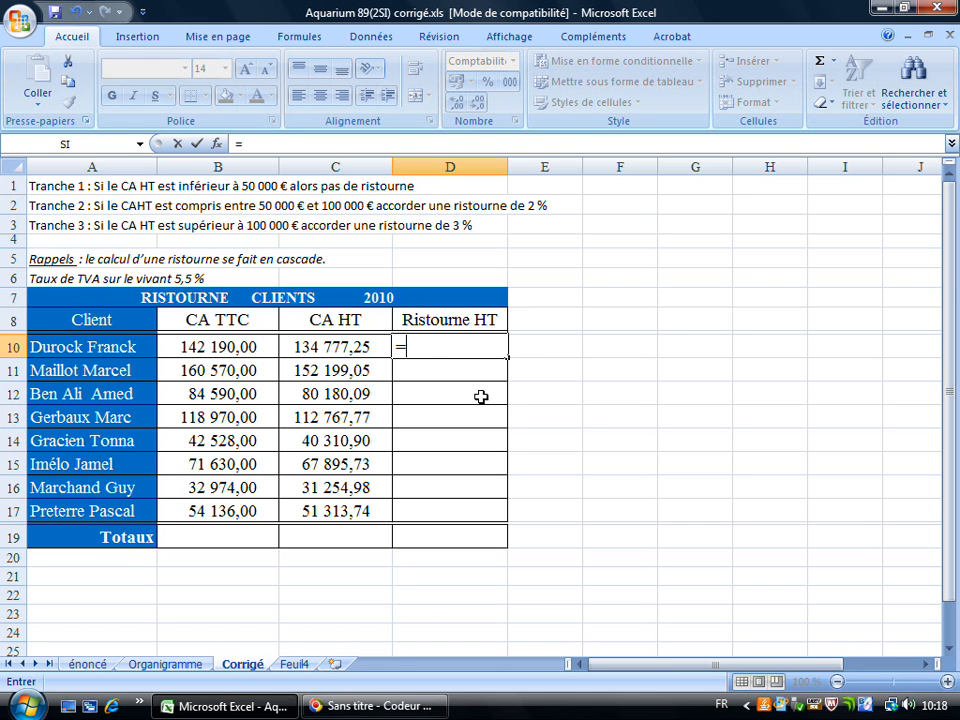
{"action": "type", "text": "si("}
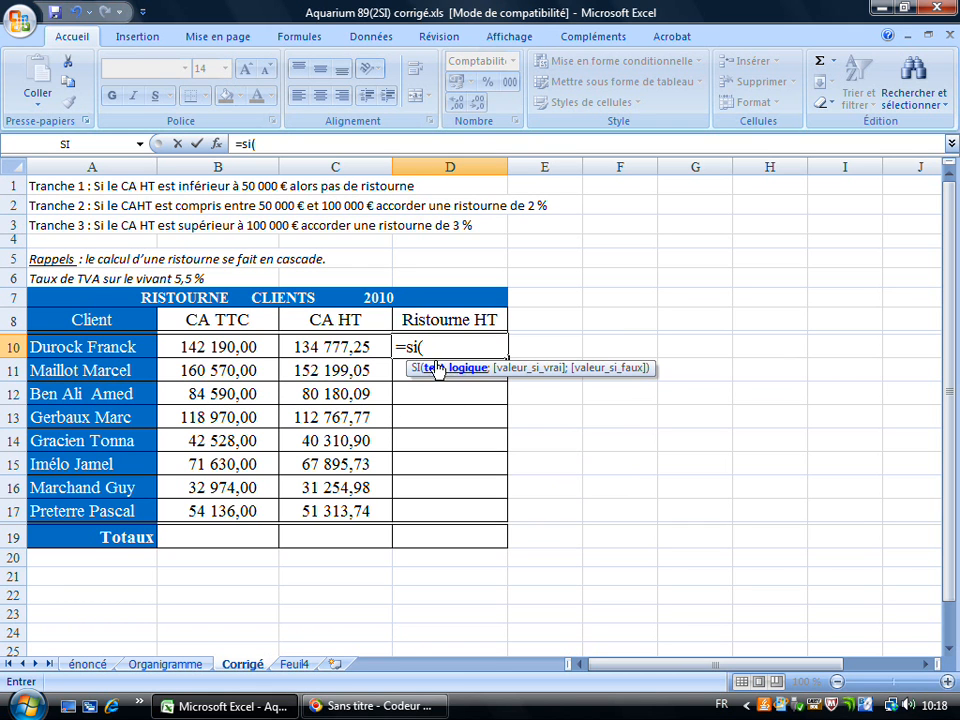
{"action": "left_click", "coordinate": [311, 347]}
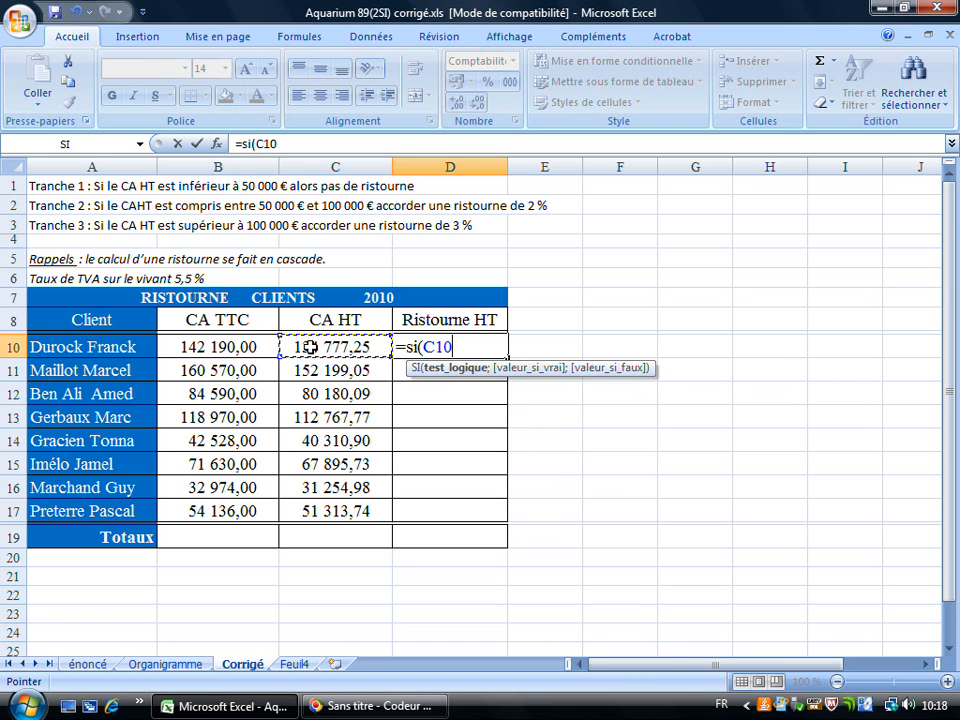
{"action": "type", "text": "<50000"}
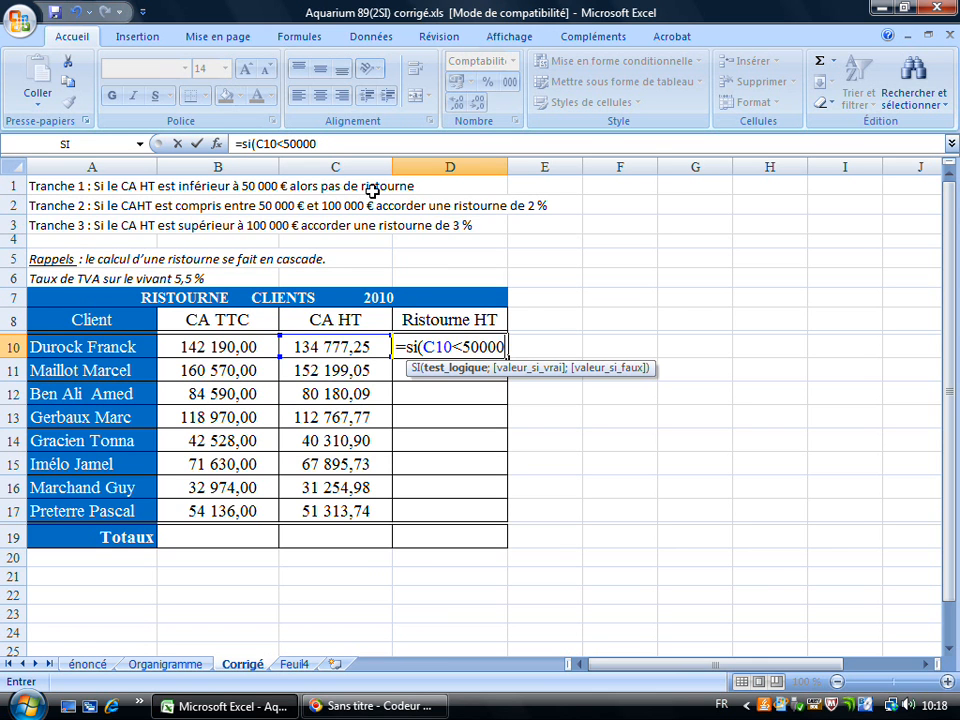
{"action": "type", "text": ";0"}
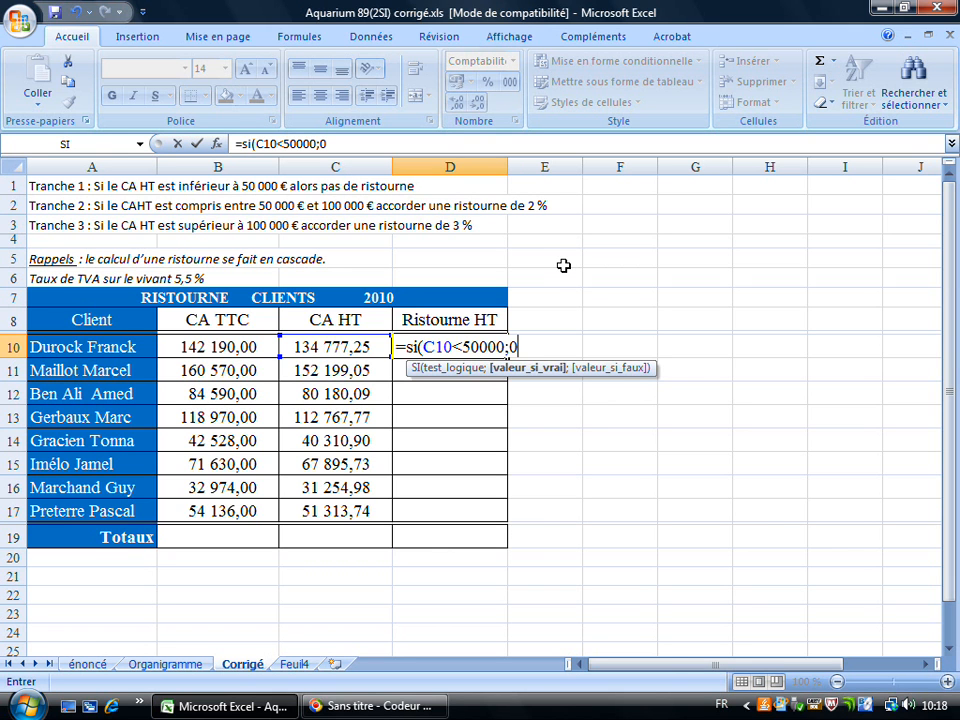
{"action": "type", "text": ";"}
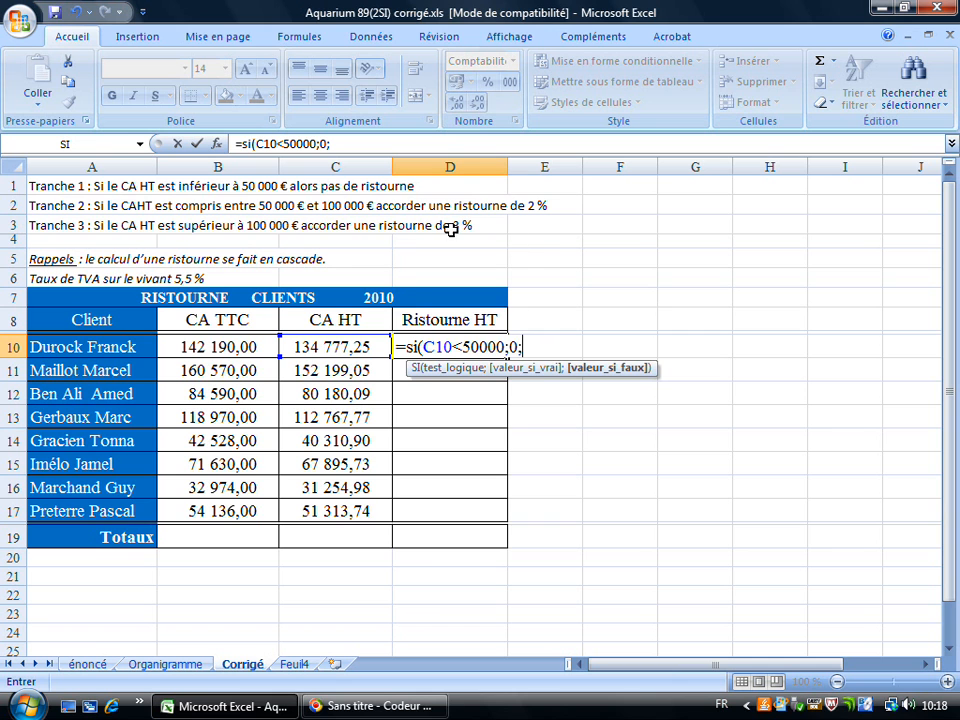
Nest a second condition "si(C10>100000;" as the value-if-false part of the D10 formula
{"action": "type", "text": "si("}
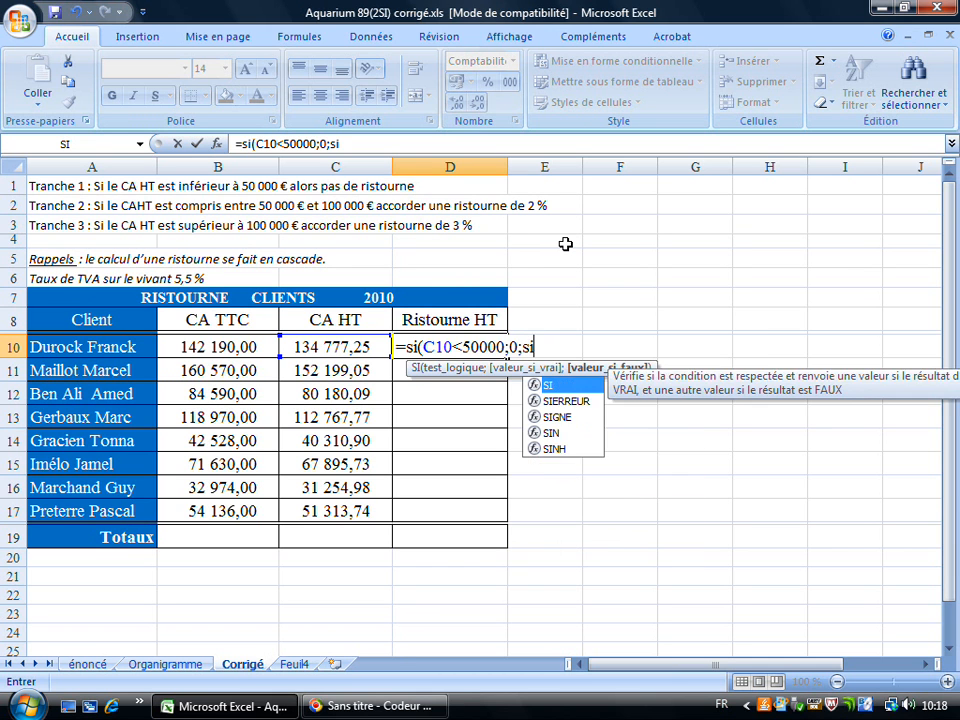
{"action": "left_click", "coordinate": [372, 350]}
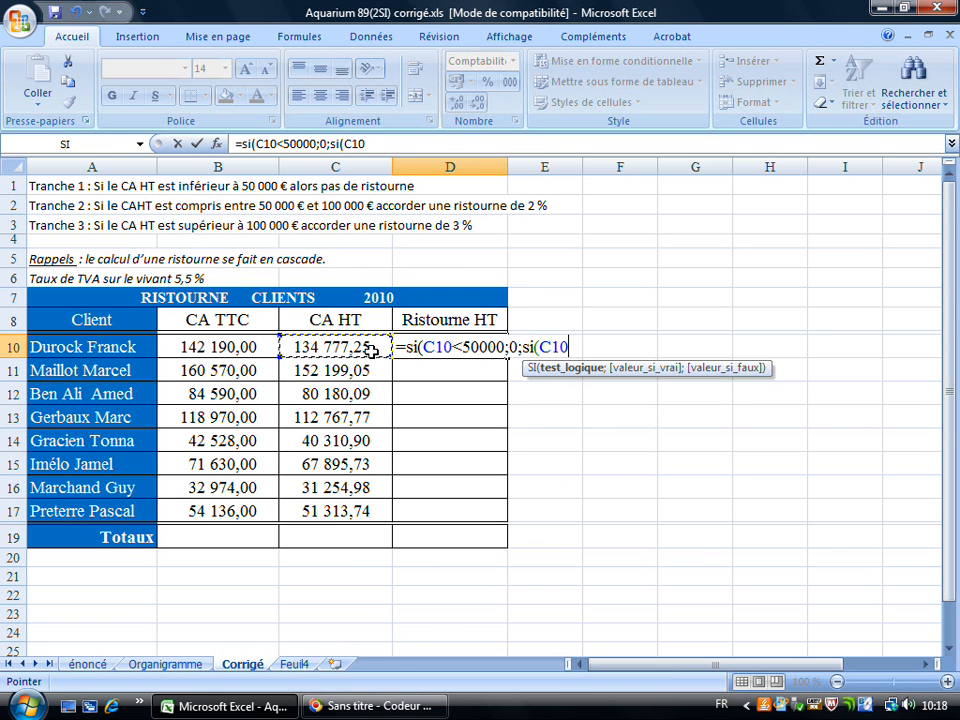
{"action": "type", "text": ">"}
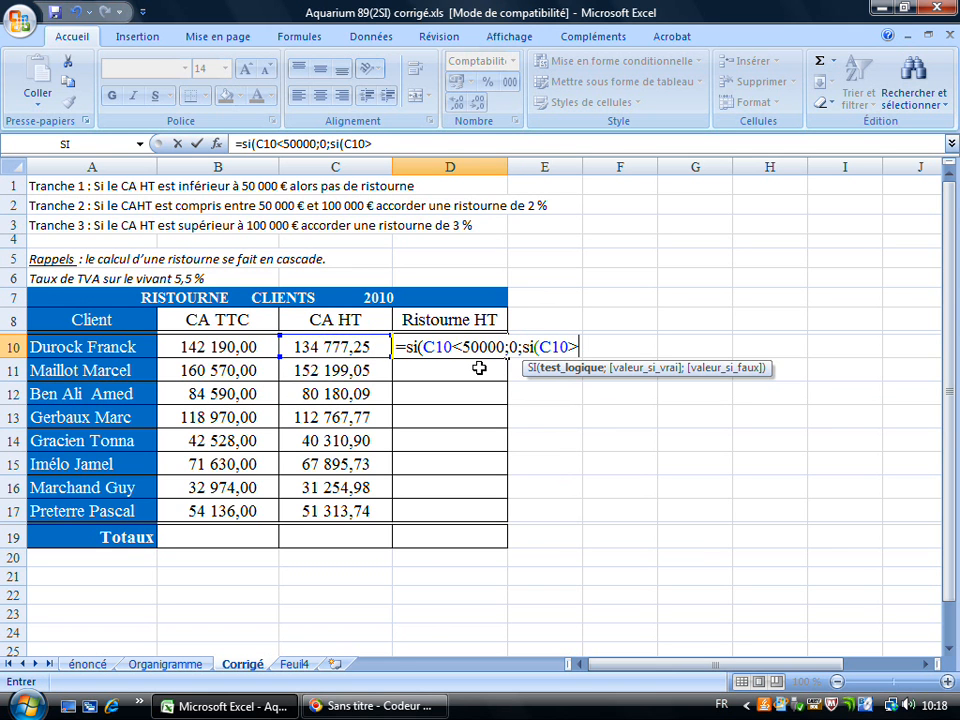
{"action": "type", "text": "100000"}
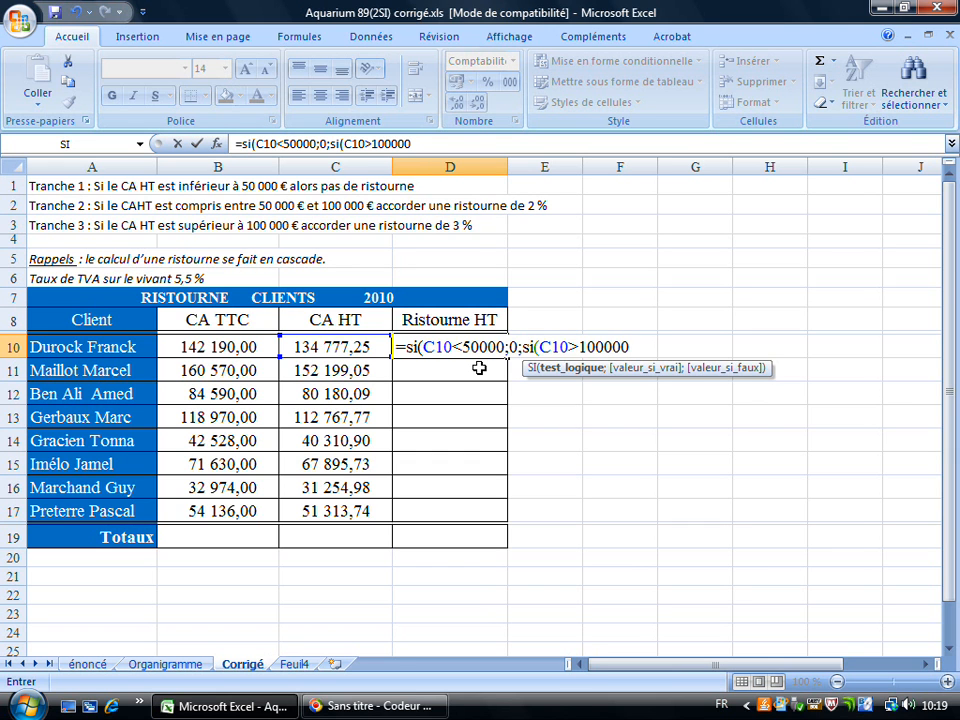
{"action": "type", "text": ";"}
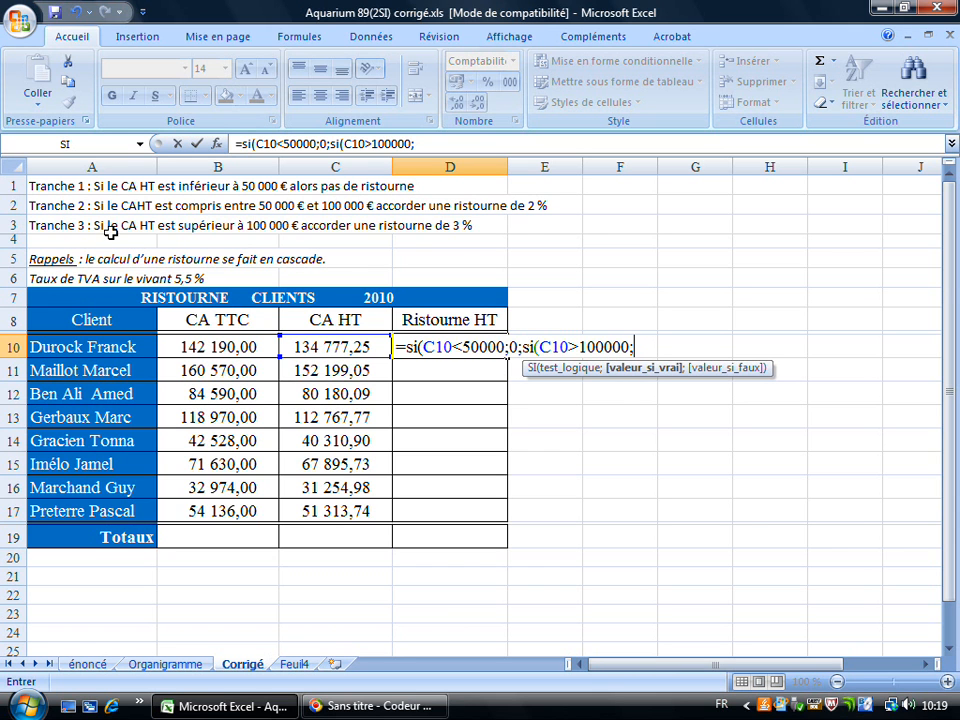
{"action": "type", "text": "("}
{"action": "type", "text": "100000"}
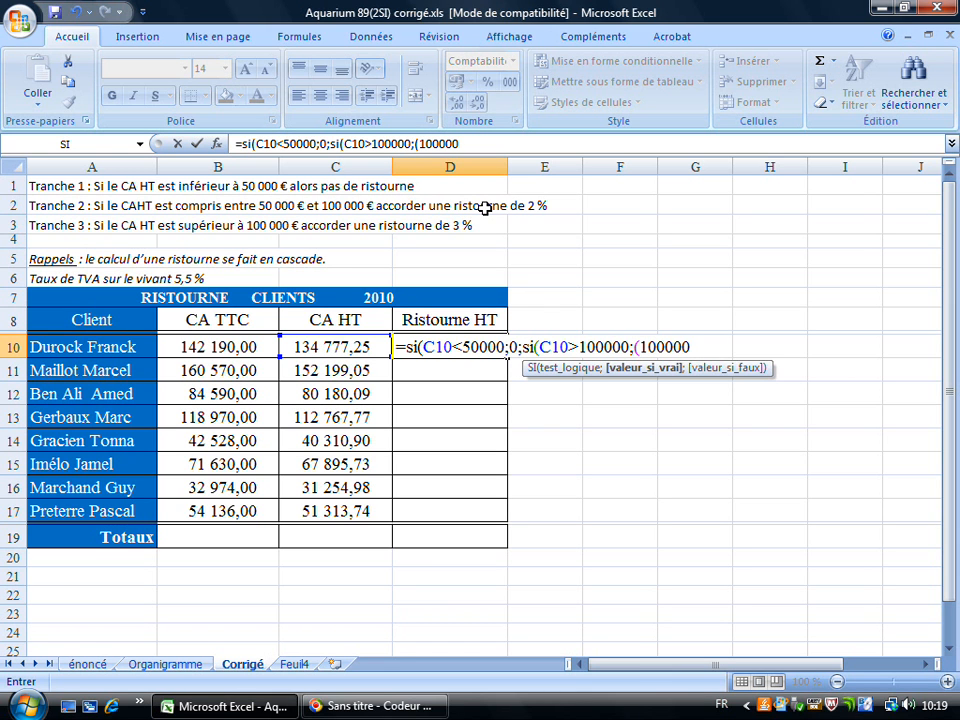
{"action": "type", "text": "-50000"}
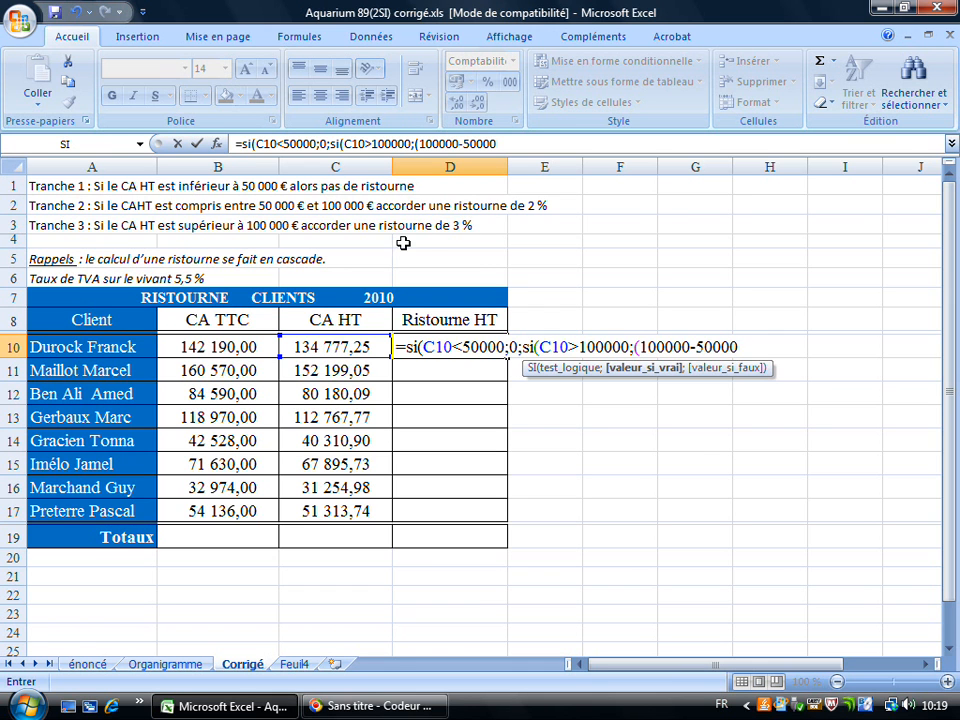
{"action": "type", "text": ")*2/100+("}
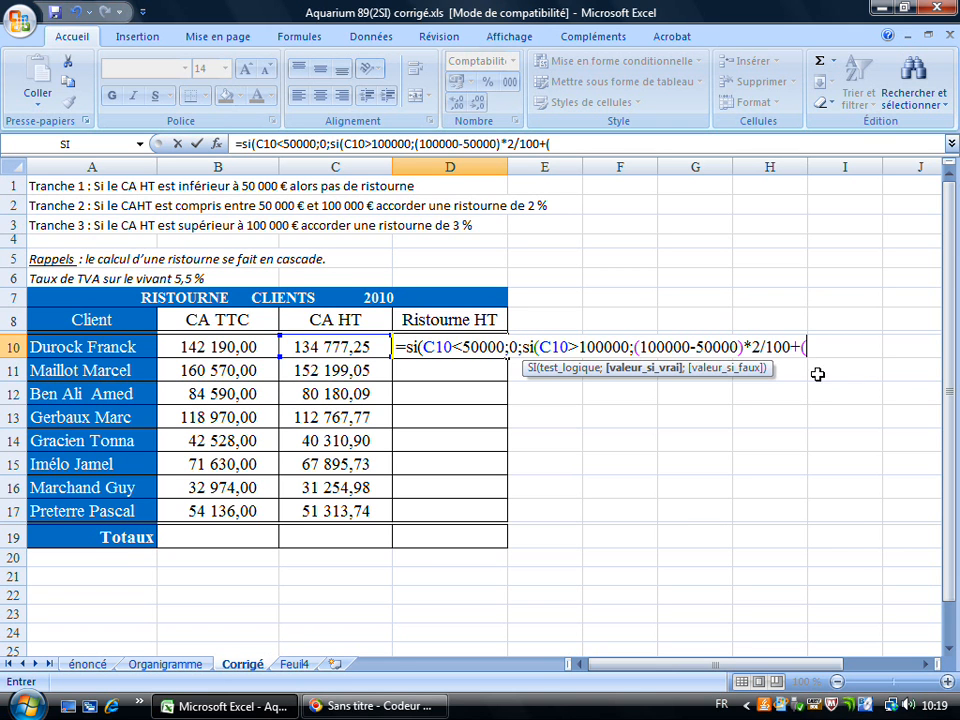
{"action": "left_click", "coordinate": [328, 344]}
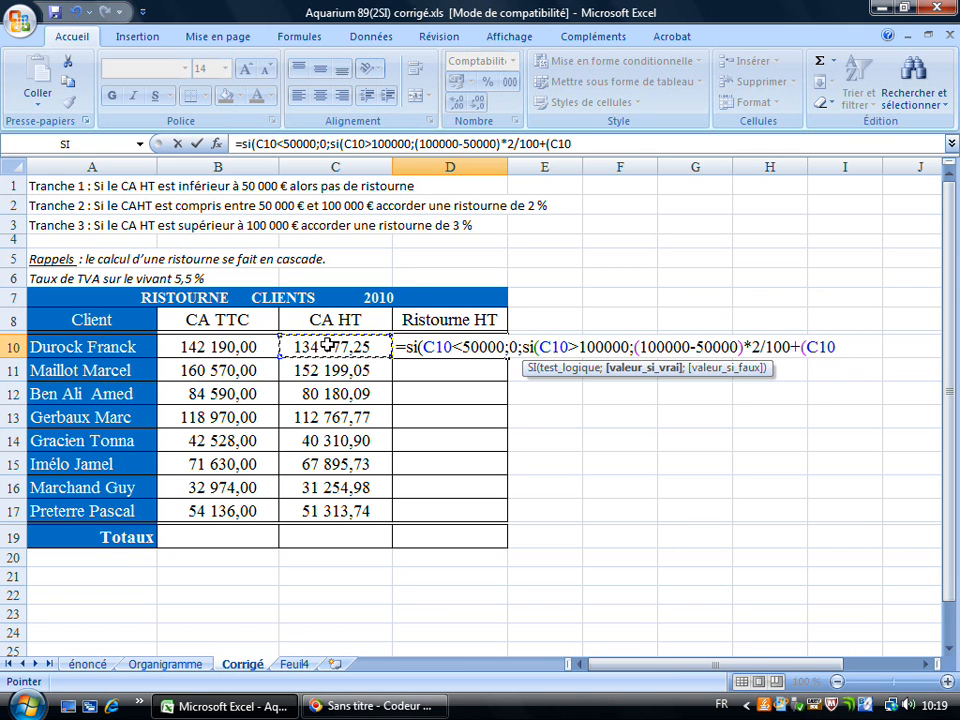
{"action": "type", "text": "-"}
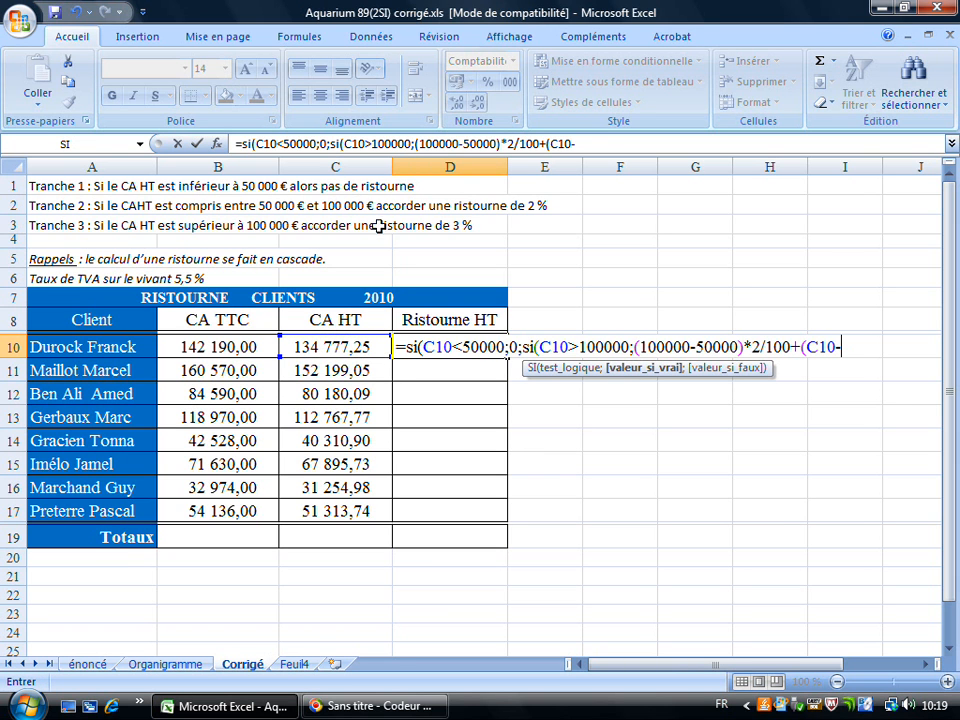
{"action": "type", "text": "100000"}
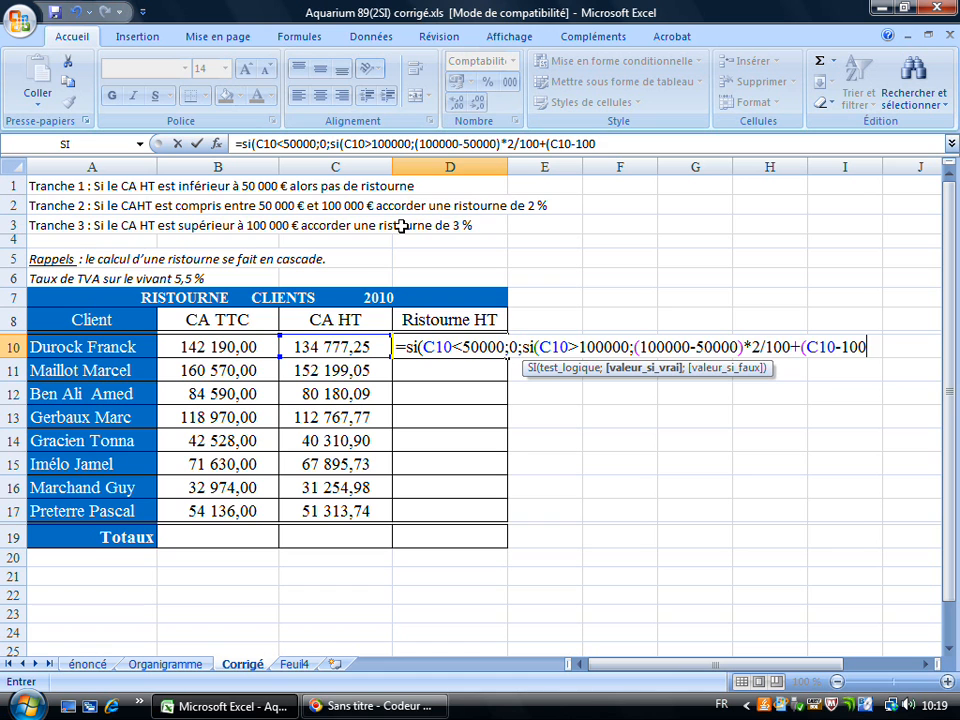
{"action": "type", "text": ")"}
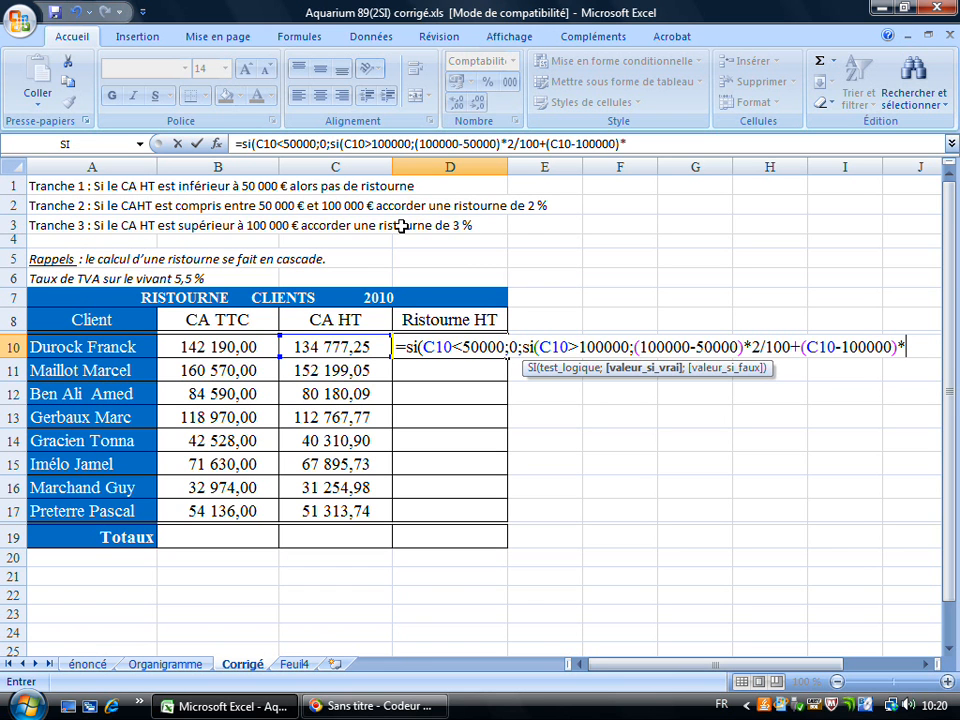
{"action": "type", "text": "*3/100"}
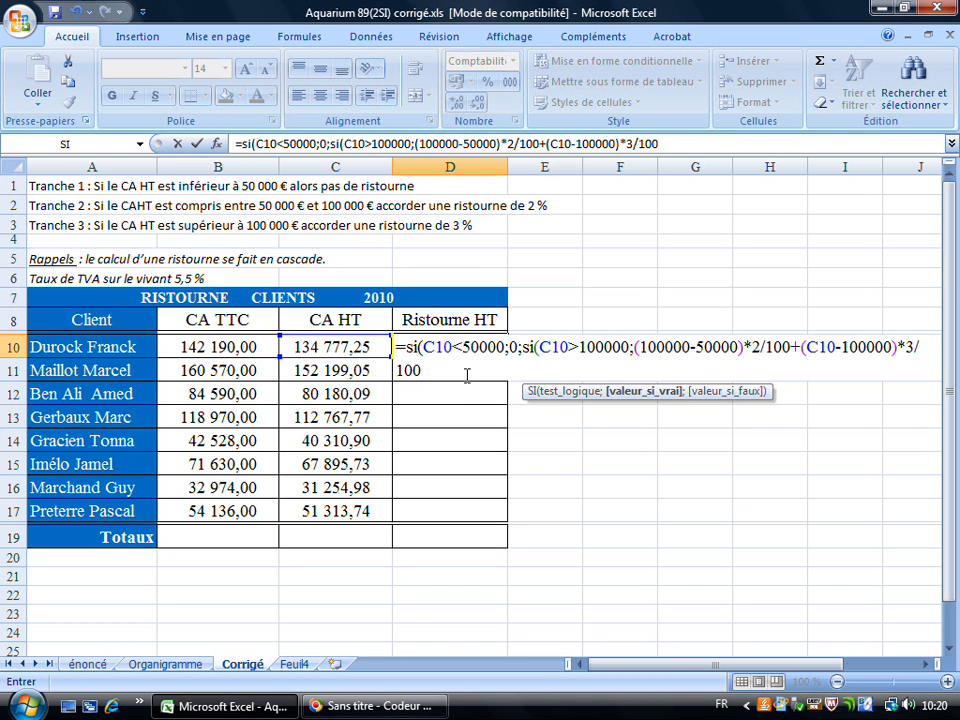
Finish the D10 formula with ";(C10-50000)*2/100))" for the middle tier and copy it down through D17
{"action": "type", "text": ";("}
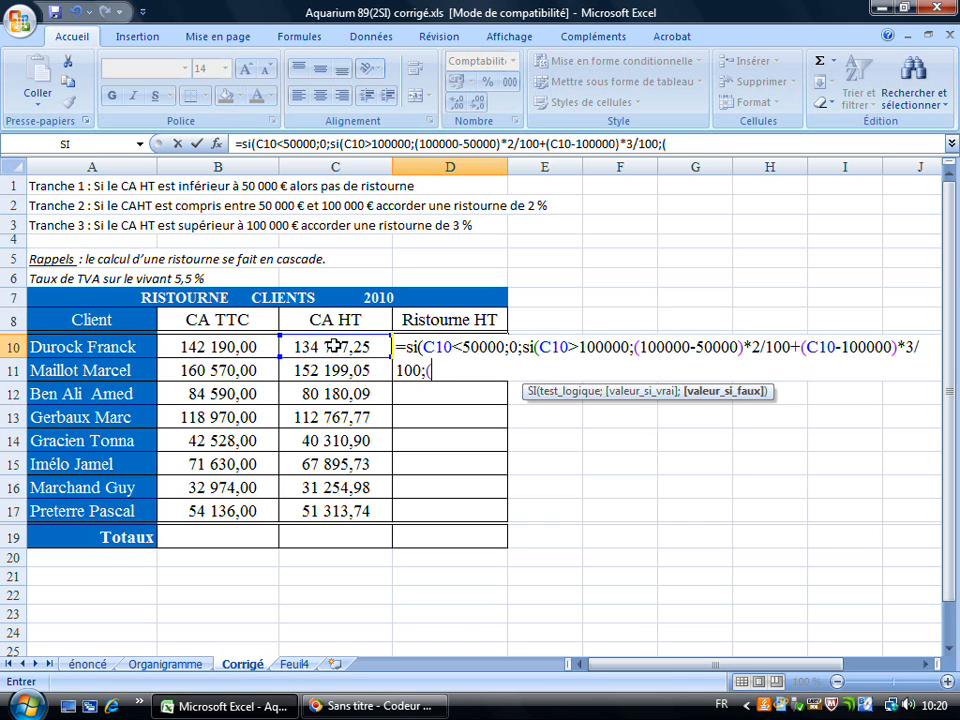
{"action": "left_click", "coordinate": [313, 347]}
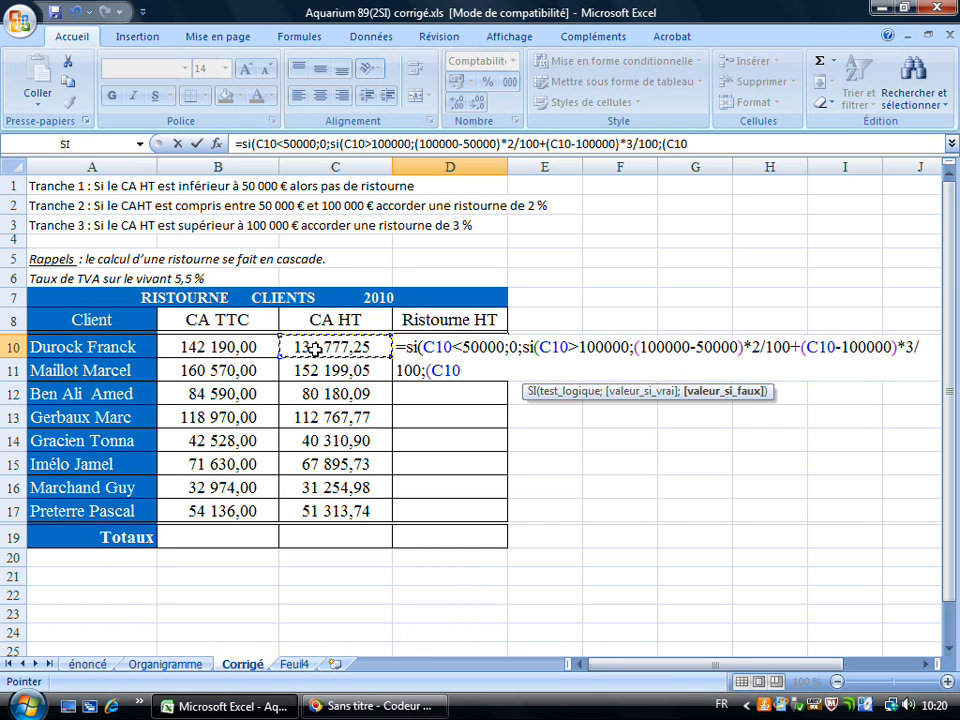
{"action": "type", "text": "-50000"}
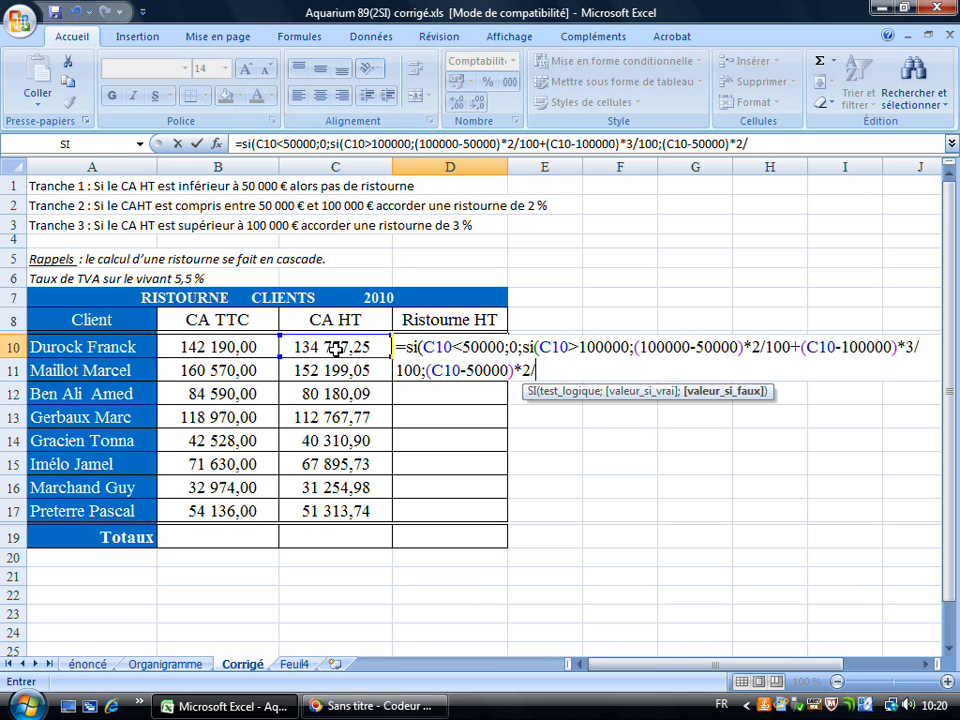
{"action": "type", "text": "100"}
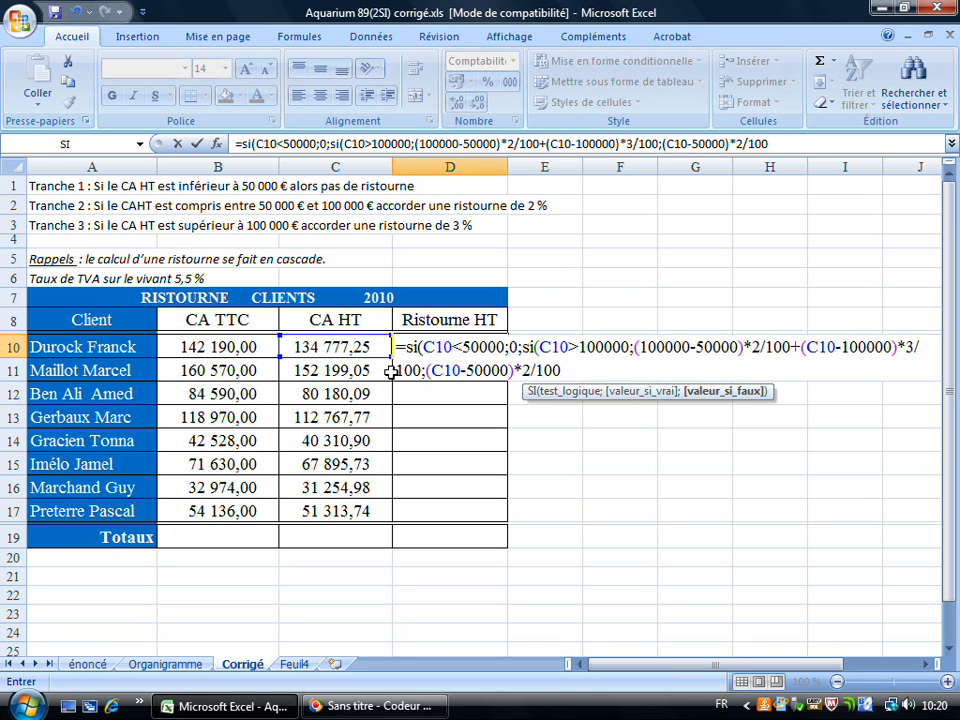
{"action": "type", "text": ")"}
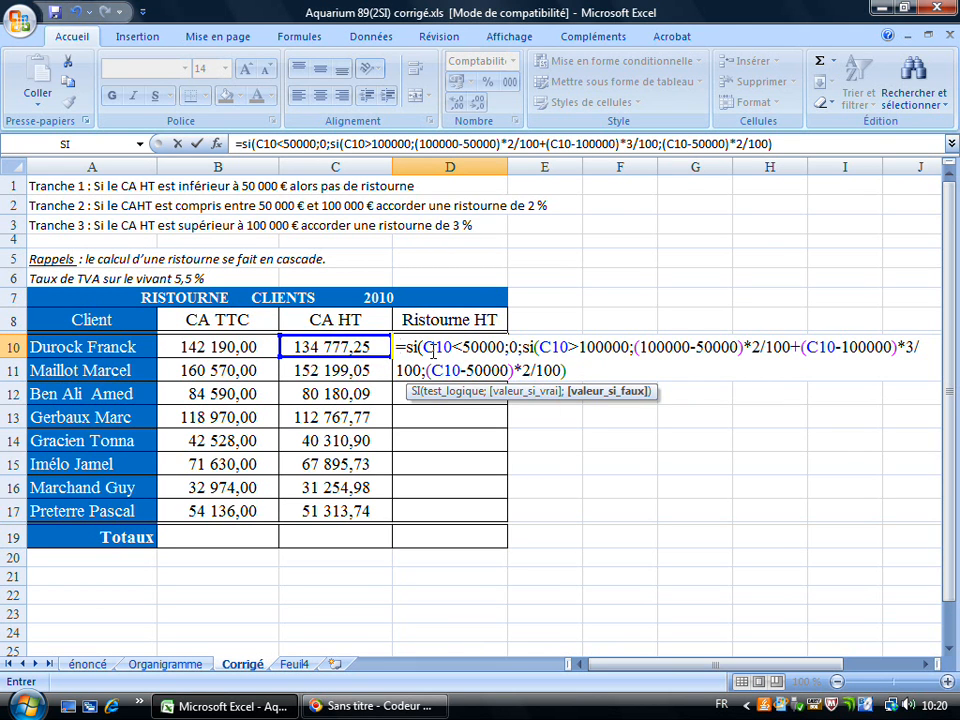
{"action": "type", "text": ")"}
{"action": "key", "text": "Return"}
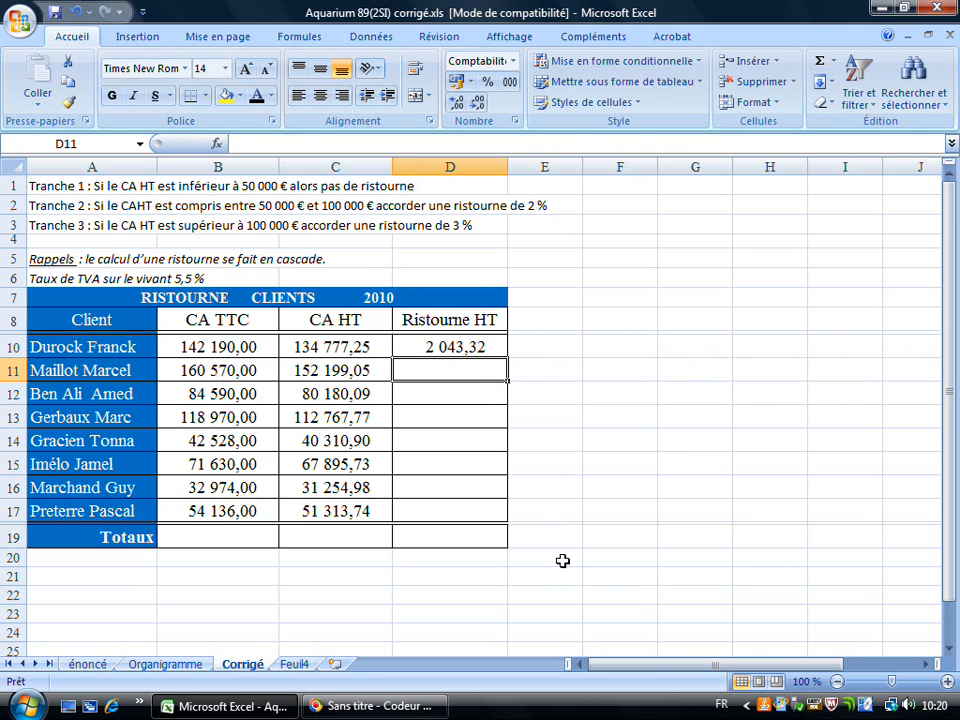
{"action": "left_click", "coordinate": [430, 346]}
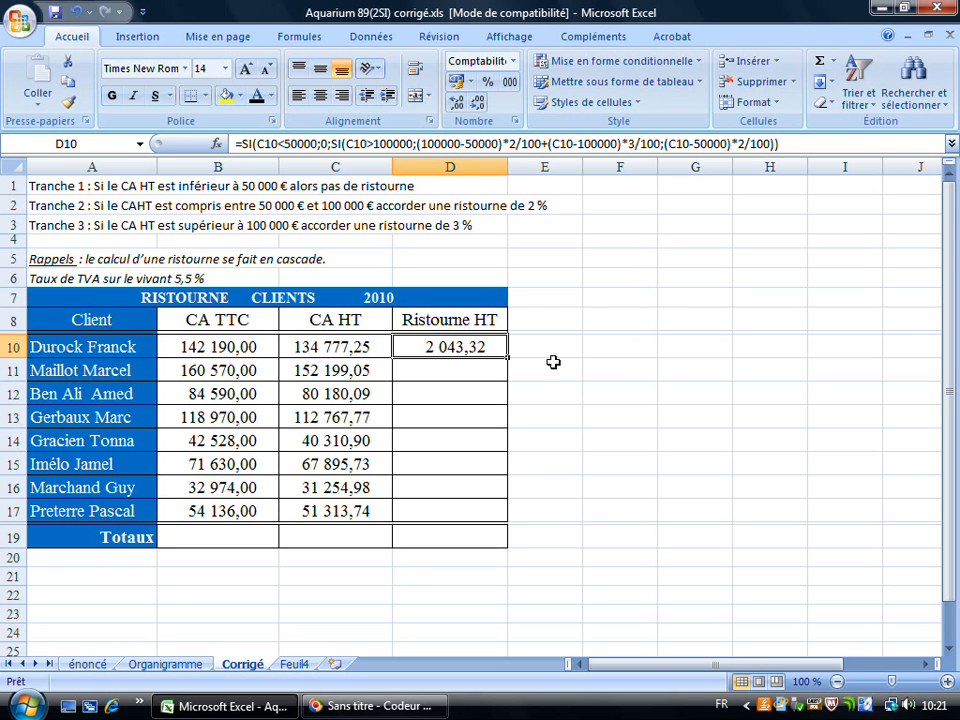
{"action": "left_click_drag", "start_coordinate": [506, 357], "coordinate": [500, 516]}
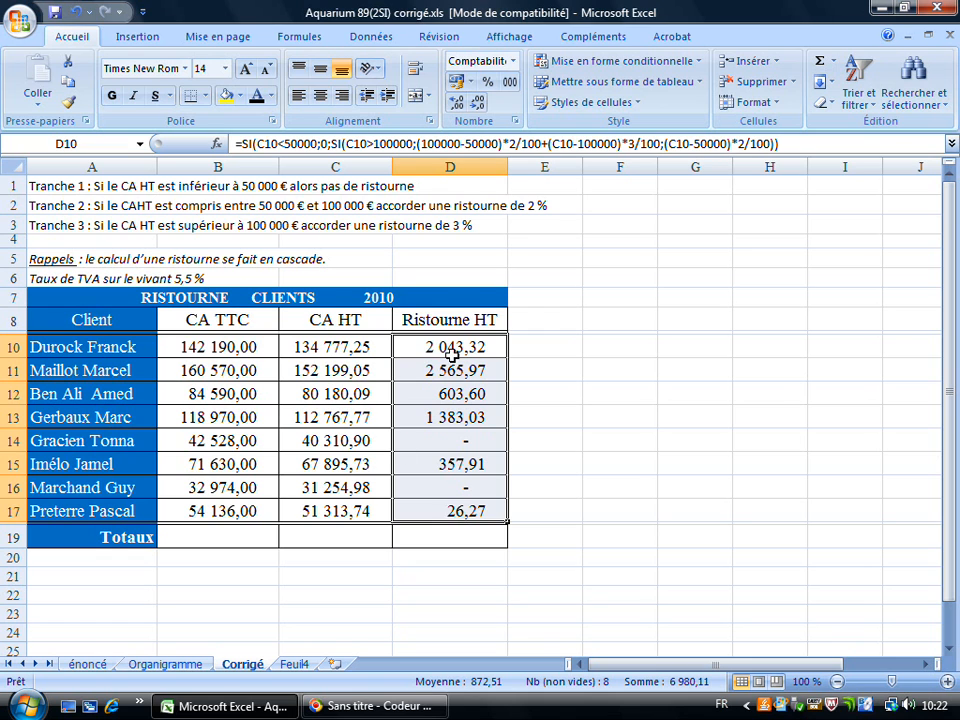
Total the CA TTC column in B19 with the formula "=somme(B10:B17)"
{"action": "left_click", "coordinate": [222, 540]}
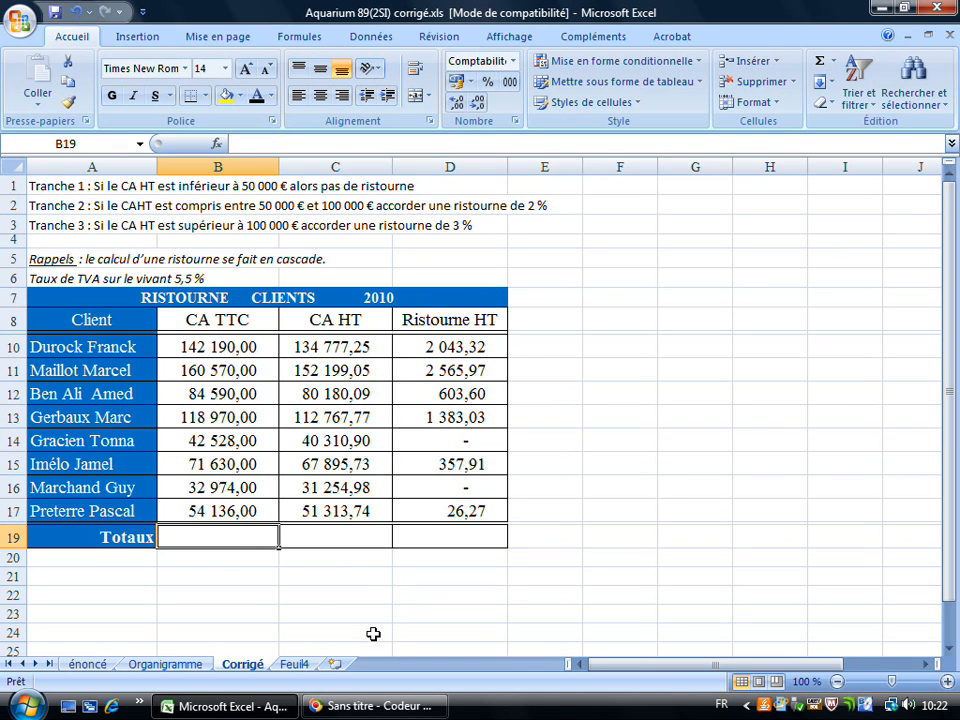
{"action": "type", "text": "="}
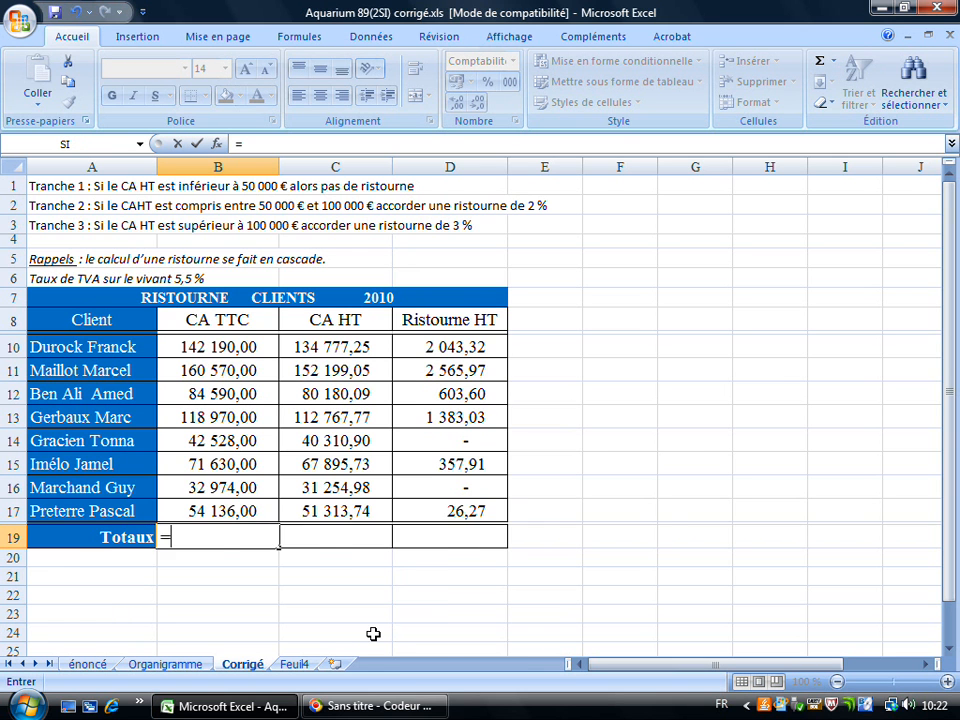
{"action": "type", "text": "somme("}
{"action": "left_click_drag", "start_coordinate": [222, 346], "coordinate": [229, 510]}
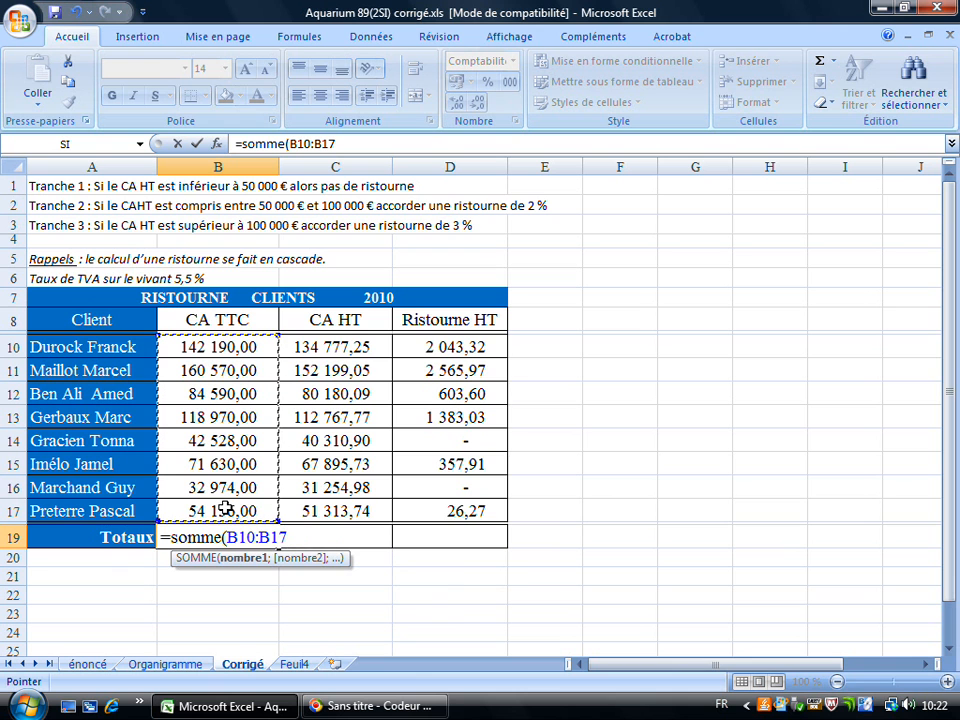
{"action": "type", "text": ")"}
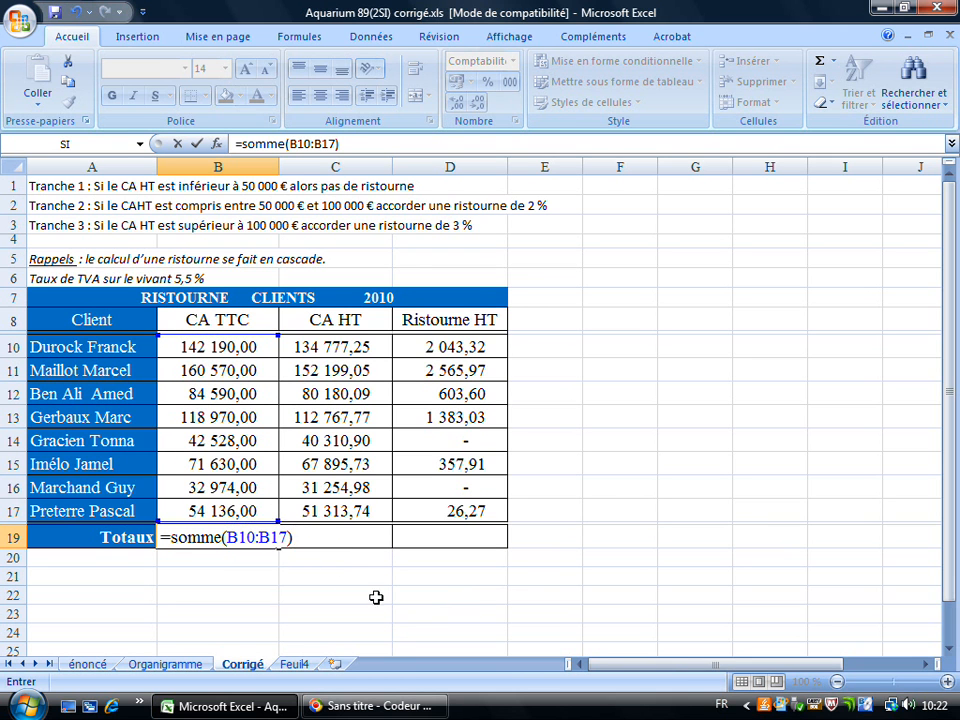
{"action": "key", "text": "Return"}
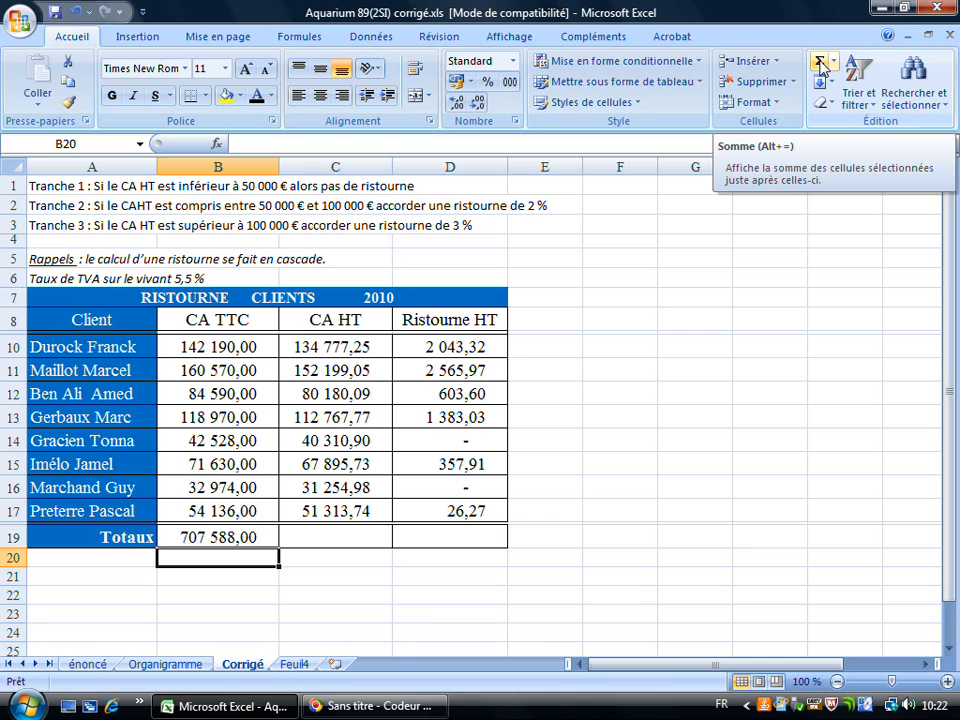
Copy the B19 total formula across to C19 and D19 in the Totaux row
{"action": "left_click", "coordinate": [243, 537]}
{"action": "left_click_drag", "start_coordinate": [278, 550], "coordinate": [454, 566]}
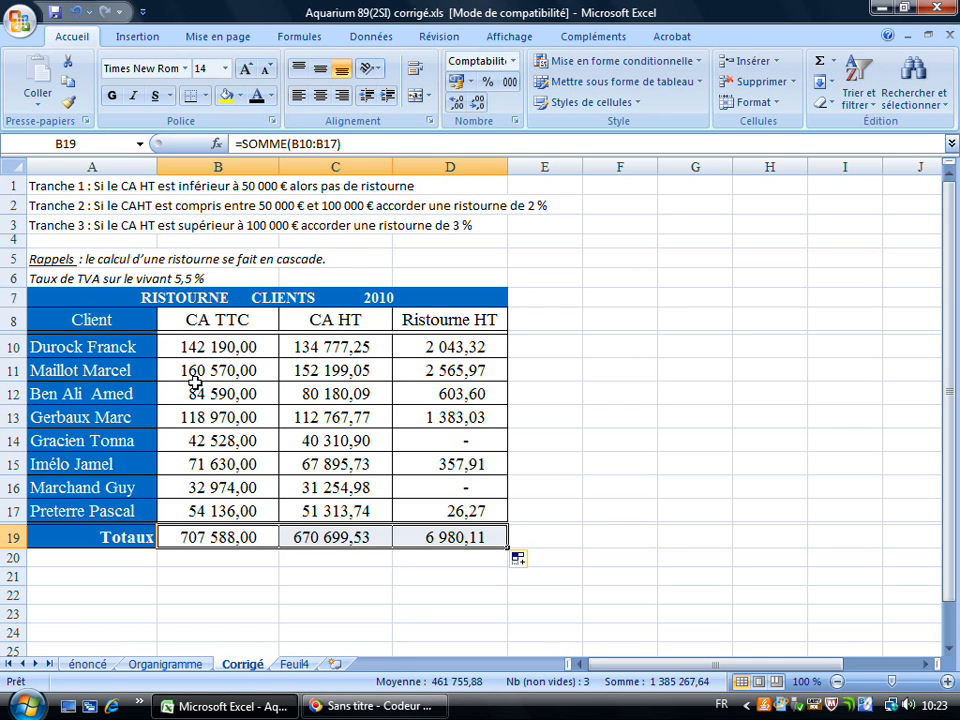
{"action": "left_click", "coordinate": [143, 577]}
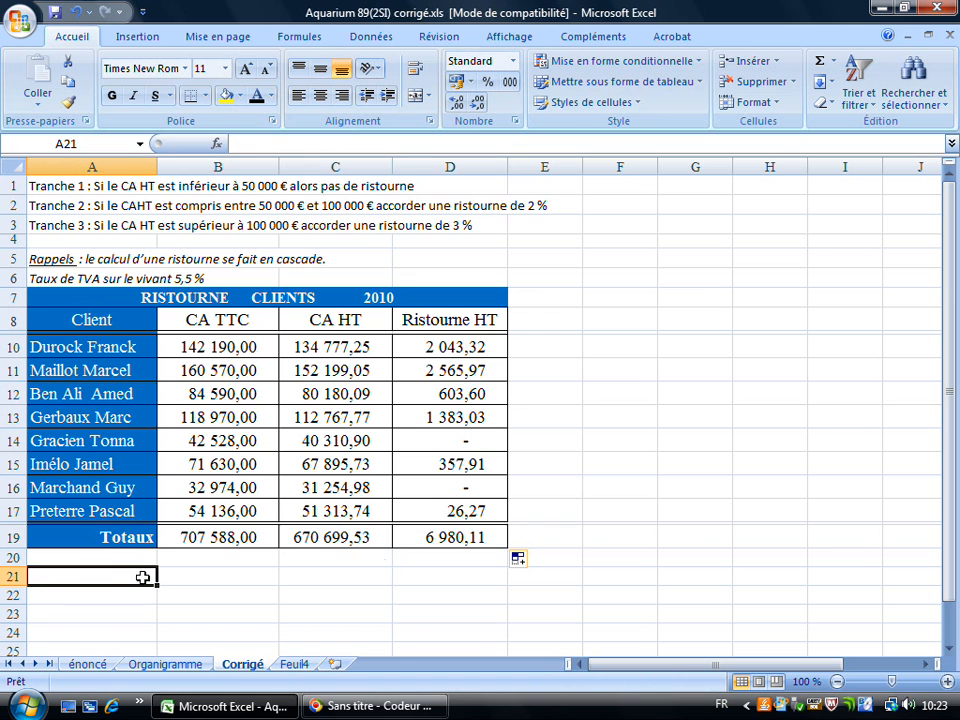